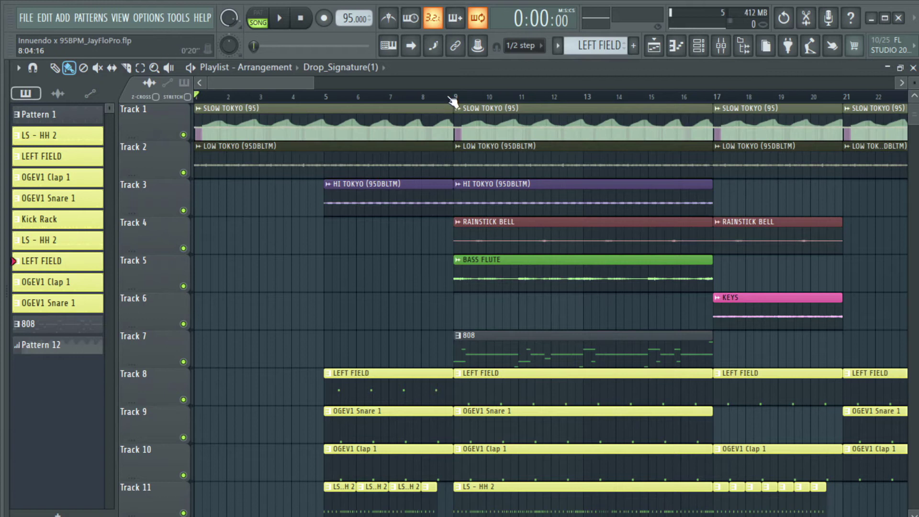
Survey the full playlist arrangement and the mixer's channel strips, and return to the playlist
{"action": "scroll", "coordinate": [453, 101], "scroll_direction": "down", "scroll_amount": 4}
{"action": "scroll", "coordinate": [453, 102], "scroll_direction": "down", "scroll_amount": 5}
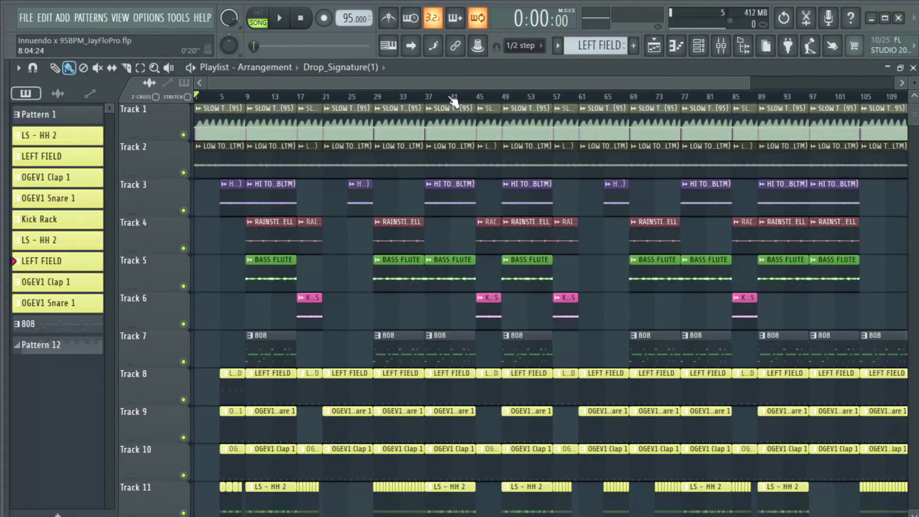
{"action": "left_click", "coordinate": [721, 45]}
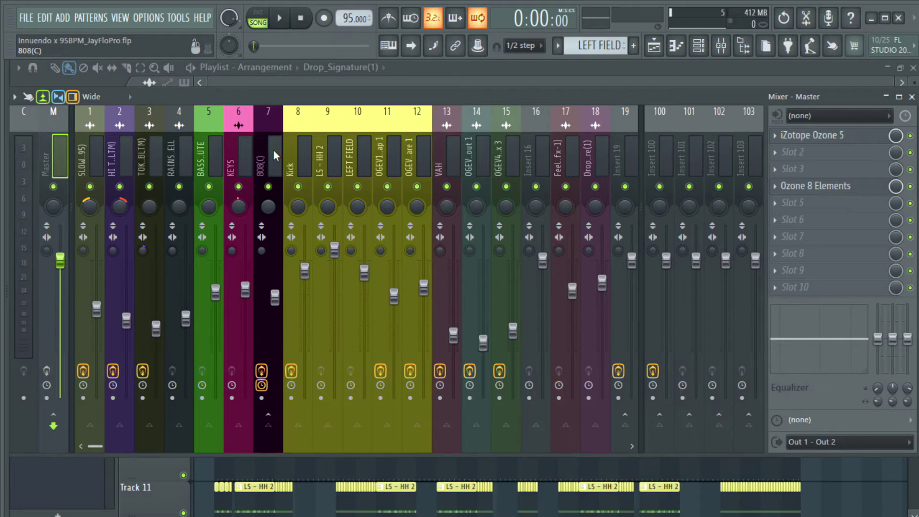
{"action": "key", "text": "F9"}
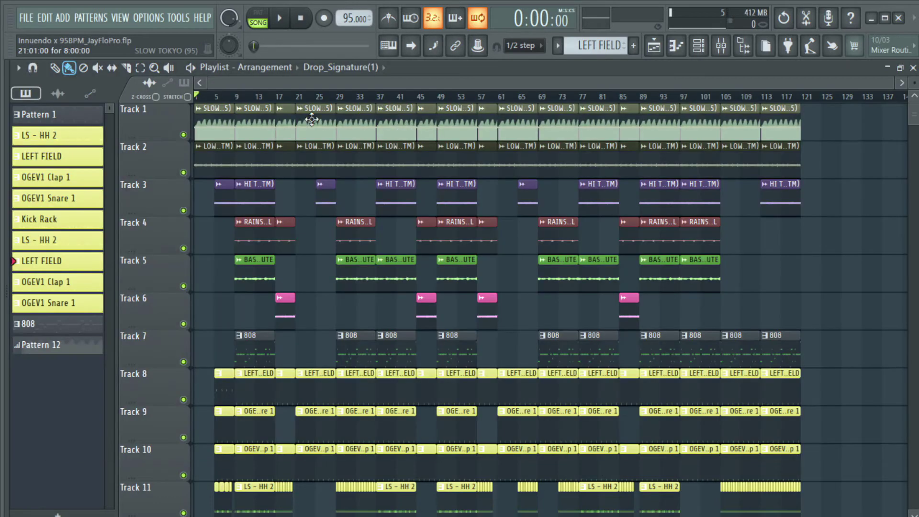
Set the playback position to bar 9, play the full arrangement from there, and stop it
{"action": "scroll", "coordinate": [238, 101], "scroll_direction": "up", "scroll_amount": 5}
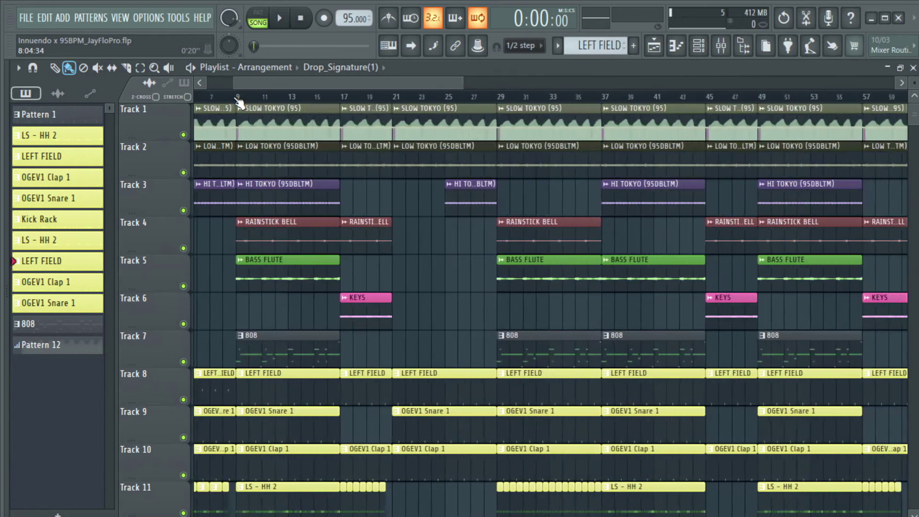
{"action": "scroll", "coordinate": [237, 100], "scroll_direction": "up", "scroll_amount": 4}
{"action": "left_click", "coordinate": [239, 97]}
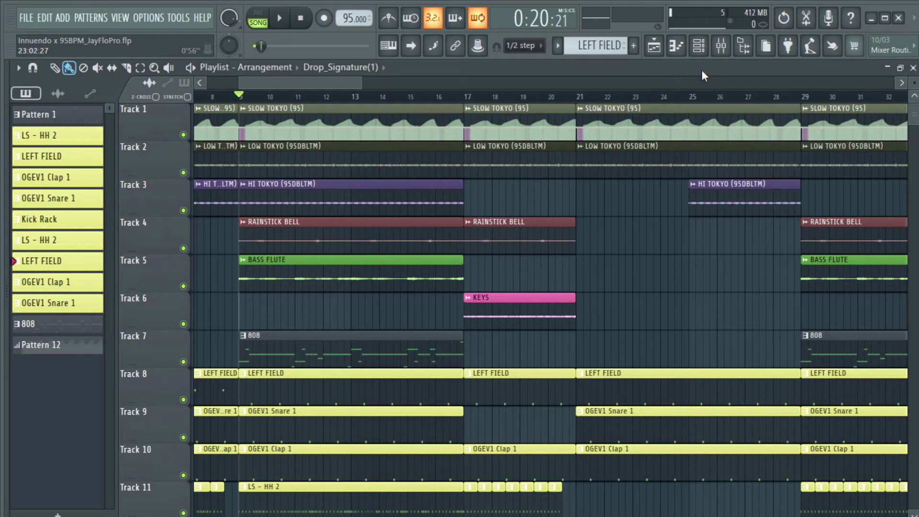
{"action": "left_click", "coordinate": [287, 17]}
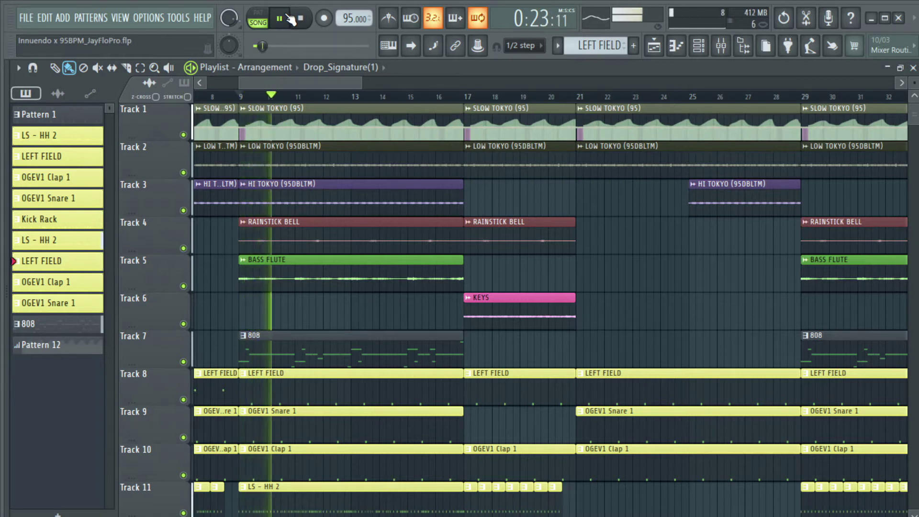
{"action": "scroll", "coordinate": [310, 82], "scroll_direction": "left", "scroll_amount": 5}
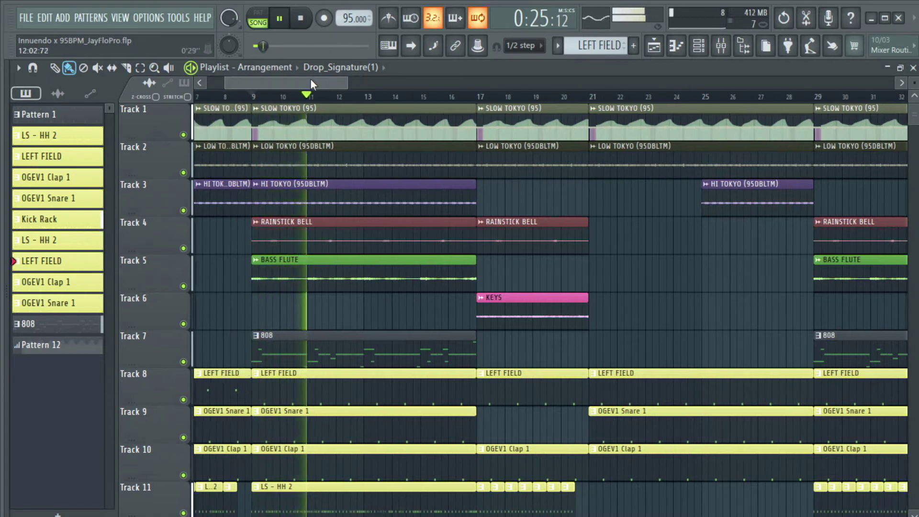
{"action": "scroll", "coordinate": [330, 101], "scroll_direction": "down", "scroll_amount": 4}
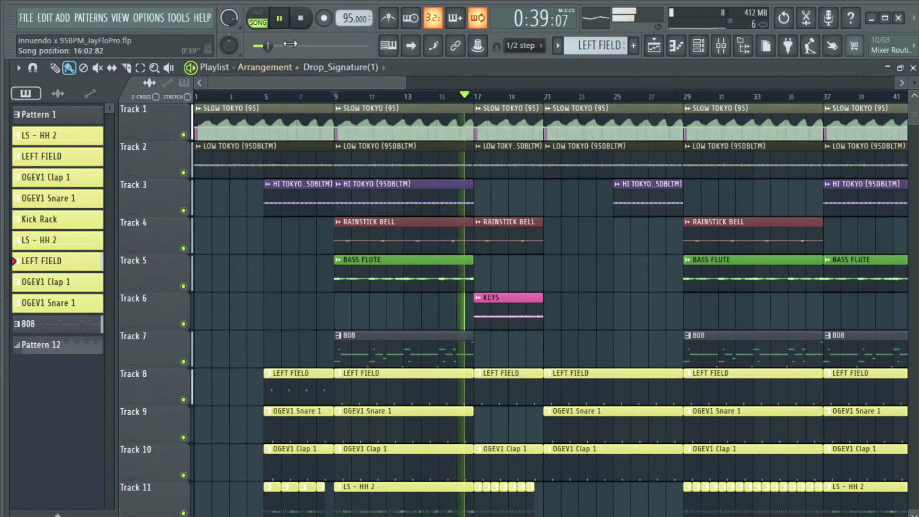
{"action": "left_click", "coordinate": [301, 20]}
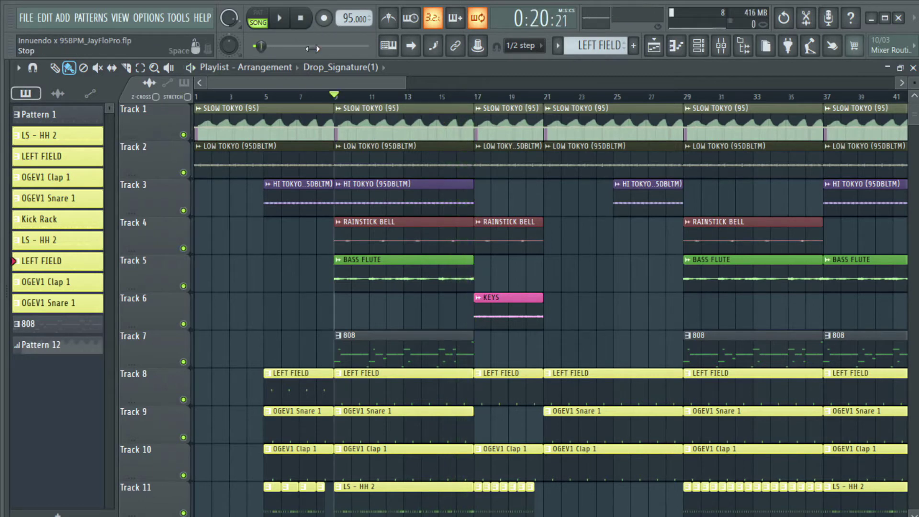
Solo Track 1 and enable Track 2 alongside it, so only SLOW TOKYO and LOW TOKYO are active
{"action": "scroll", "coordinate": [424, 99], "scroll_direction": "up", "scroll_amount": 5}
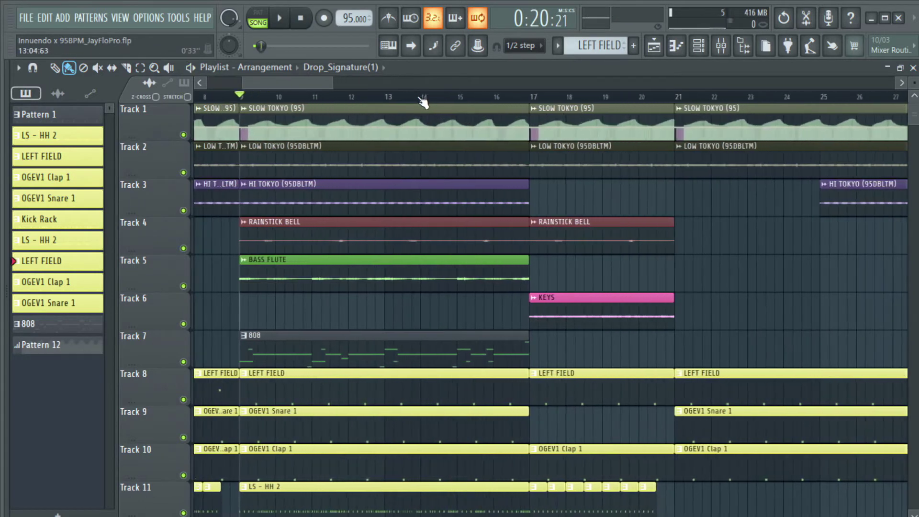
{"action": "scroll", "coordinate": [423, 103], "scroll_direction": "down", "scroll_amount": 1}
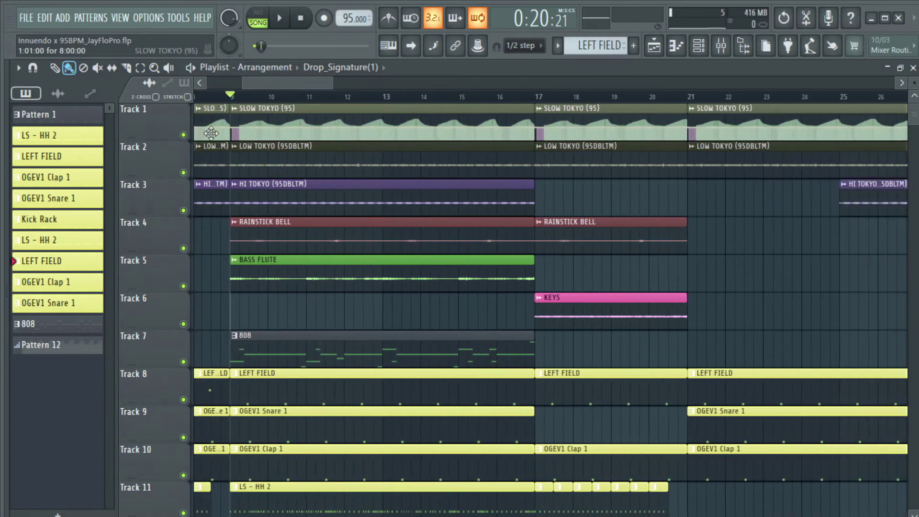
{"action": "right_click", "coordinate": [183, 135]}
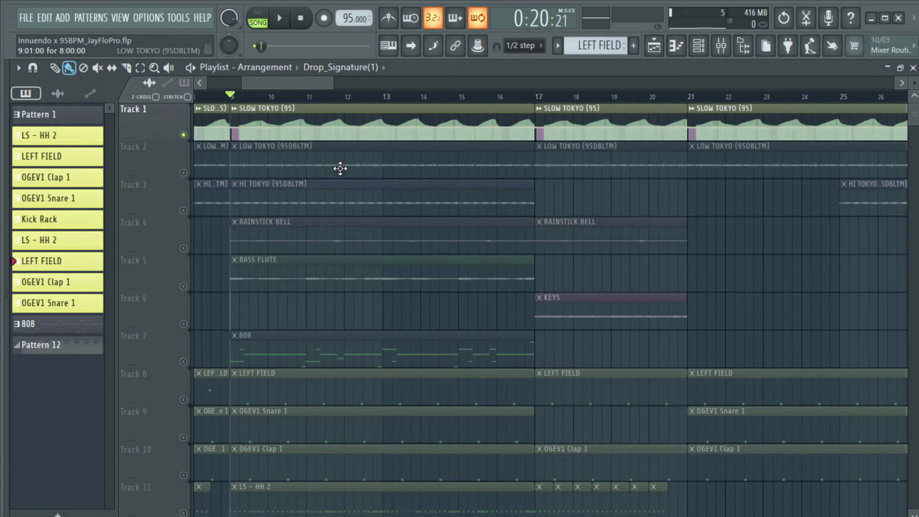
{"action": "right_click", "coordinate": [183, 172]}
{"action": "left_click", "coordinate": [183, 135]}
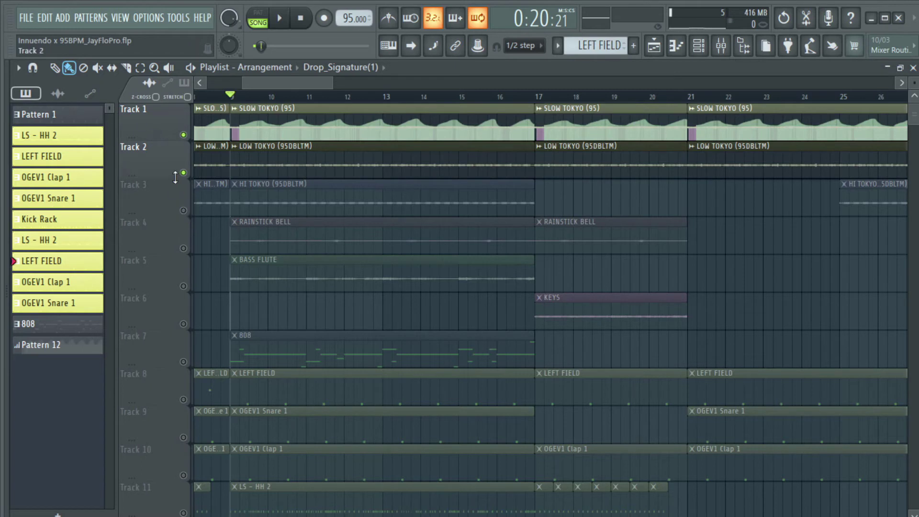
Show the browser and expand the Sound Kits folder inside Packs
{"action": "key", "text": "alt+F8"}
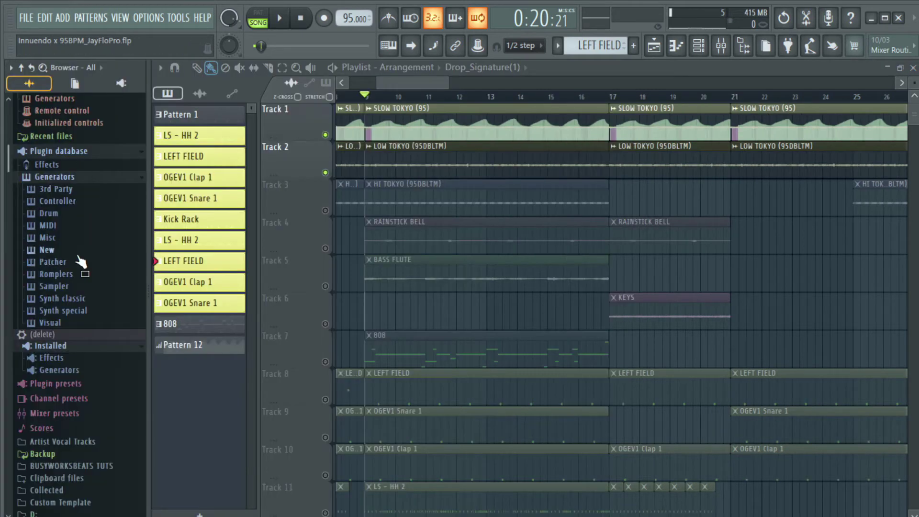
{"action": "scroll", "coordinate": [56, 356], "scroll_direction": "down", "scroll_amount": 12}
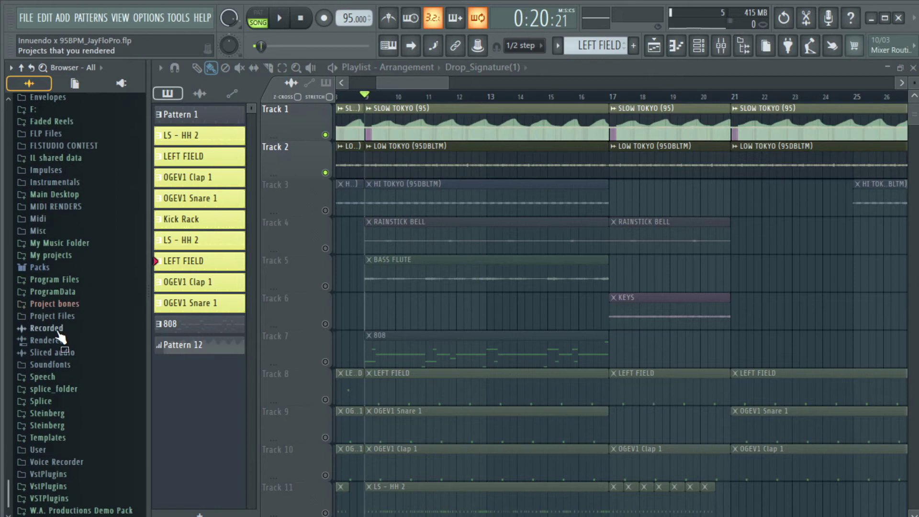
{"action": "left_click", "coordinate": [39, 262]}
{"action": "scroll", "coordinate": [70, 397], "scroll_direction": "down", "scroll_amount": 10}
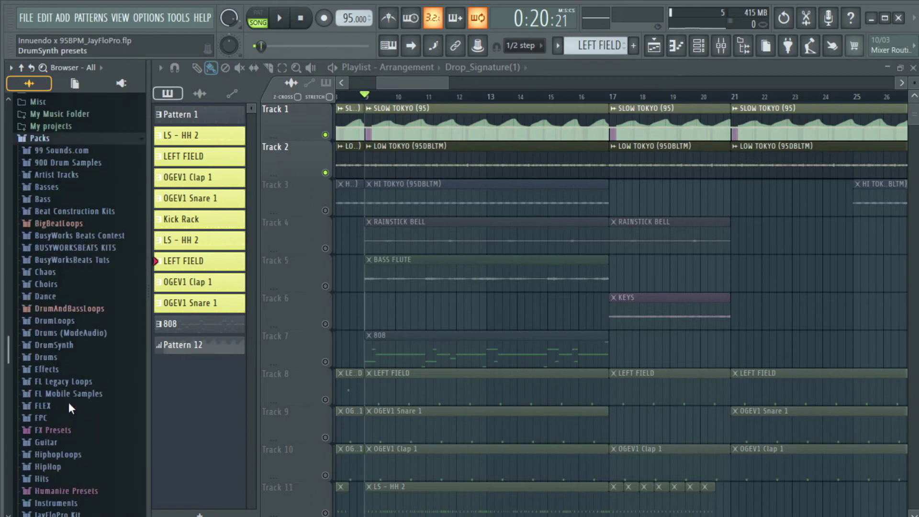
{"action": "scroll", "coordinate": [72, 409], "scroll_direction": "down", "scroll_amount": 5}
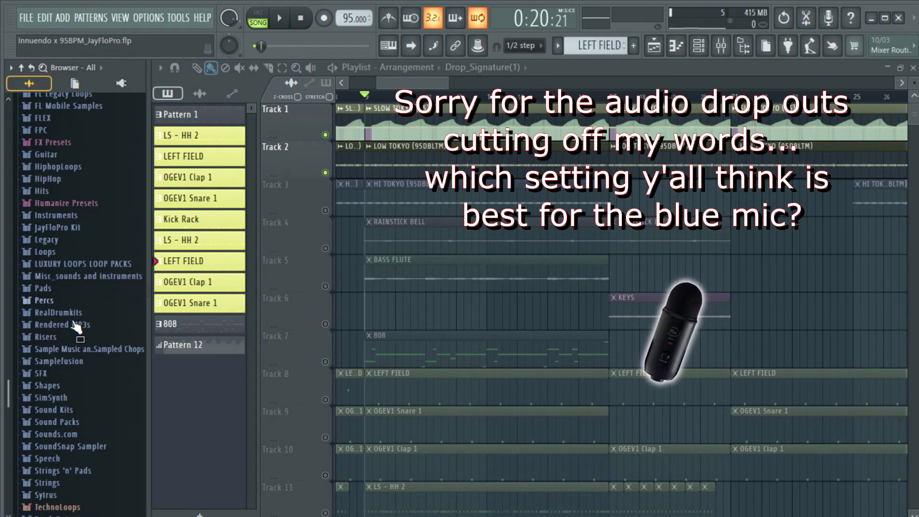
{"action": "scroll", "coordinate": [76, 387], "scroll_direction": "down", "scroll_amount": 3}
{"action": "scroll", "coordinate": [74, 369], "scroll_direction": "down", "scroll_amount": 3}
{"action": "left_click", "coordinate": [67, 301]}
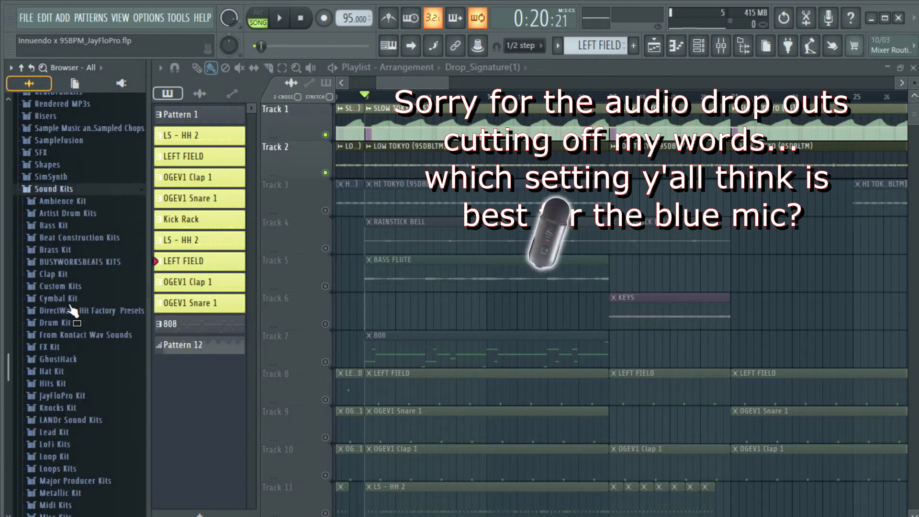
Open Major Producer Kits and expand the KYLE BEATS folder down to the contents of its ANDROMEDA kit
{"action": "left_click", "coordinate": [79, 233]}
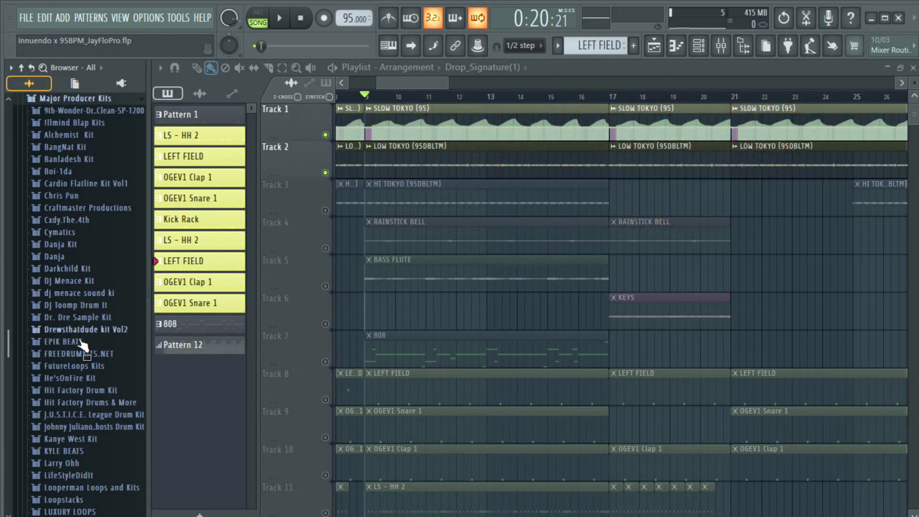
{"action": "scroll", "coordinate": [86, 403], "scroll_direction": "down", "scroll_amount": 6}
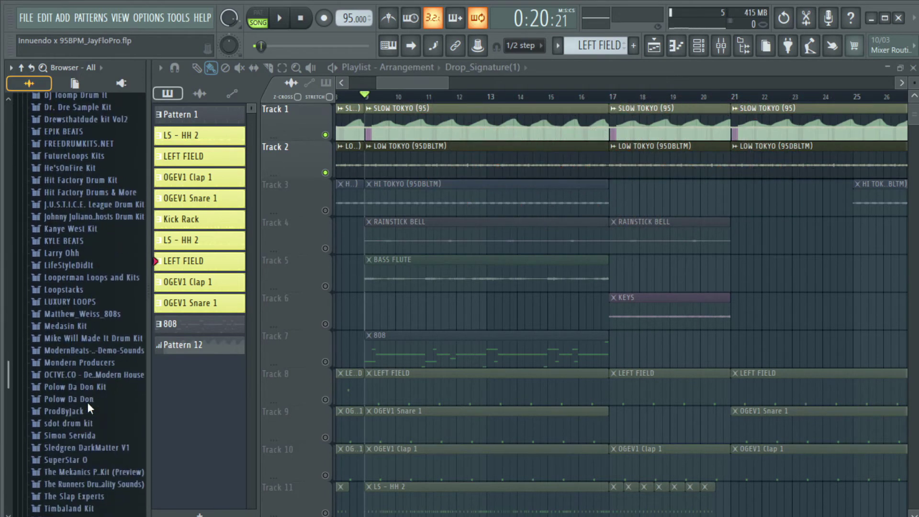
{"action": "left_click", "coordinate": [91, 236]}
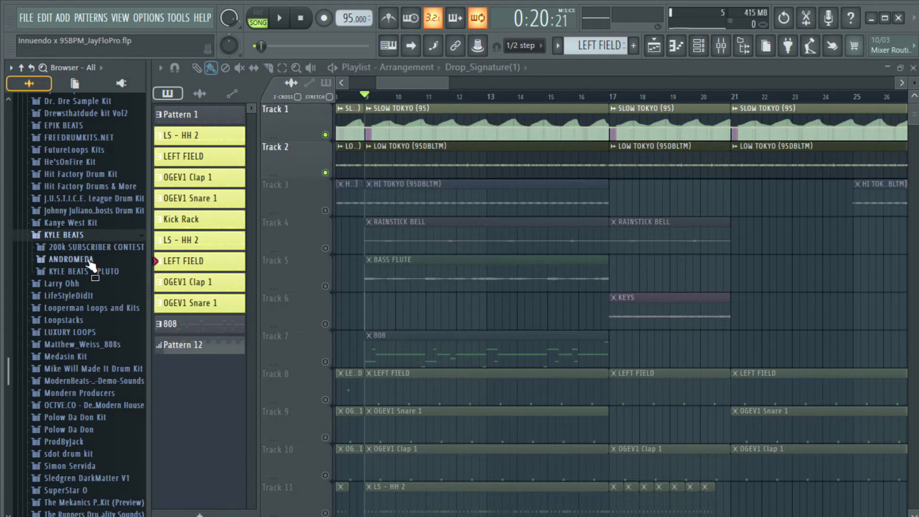
{"action": "left_click", "coordinate": [91, 272]}
{"action": "left_click", "coordinate": [86, 261]}
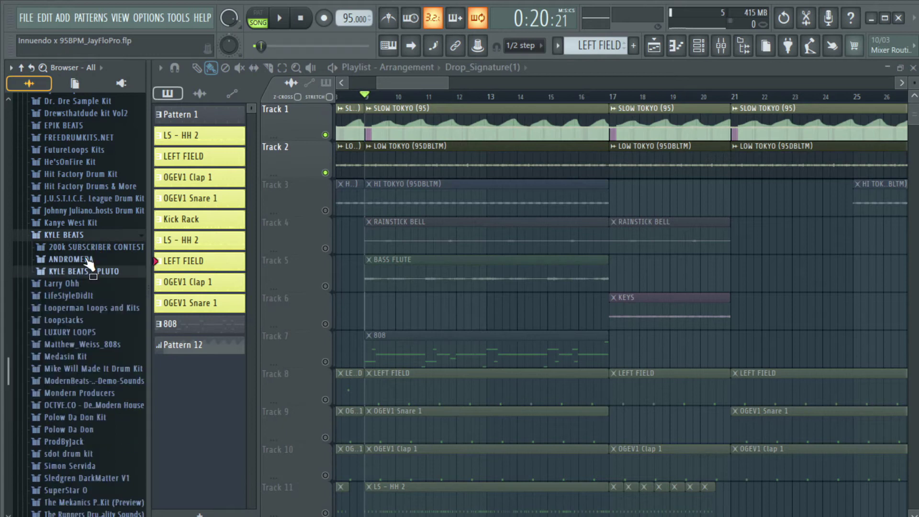
{"action": "left_click", "coordinate": [79, 272]}
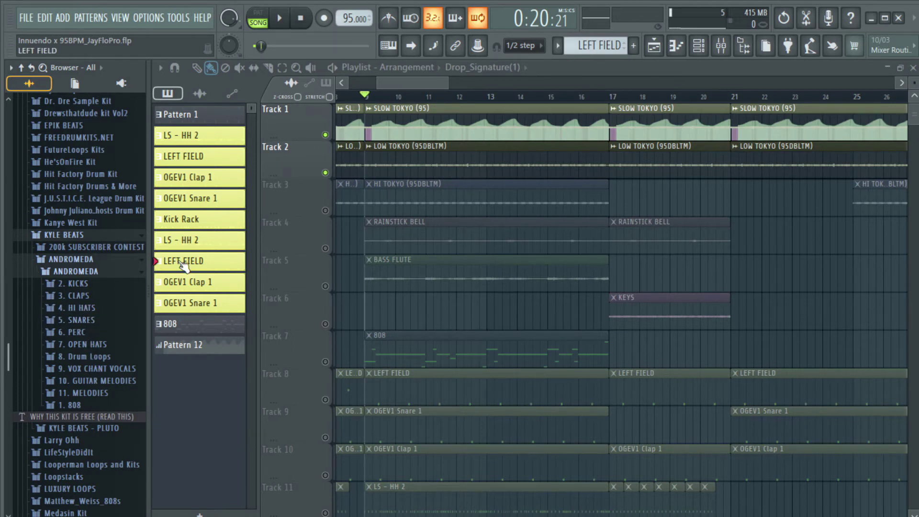
Look into the kit's 9. VOX CHANT VOCALS folder and open 11. MELODIES to find the TOKYO (160) sample
{"action": "key", "text": "alt+F8"}
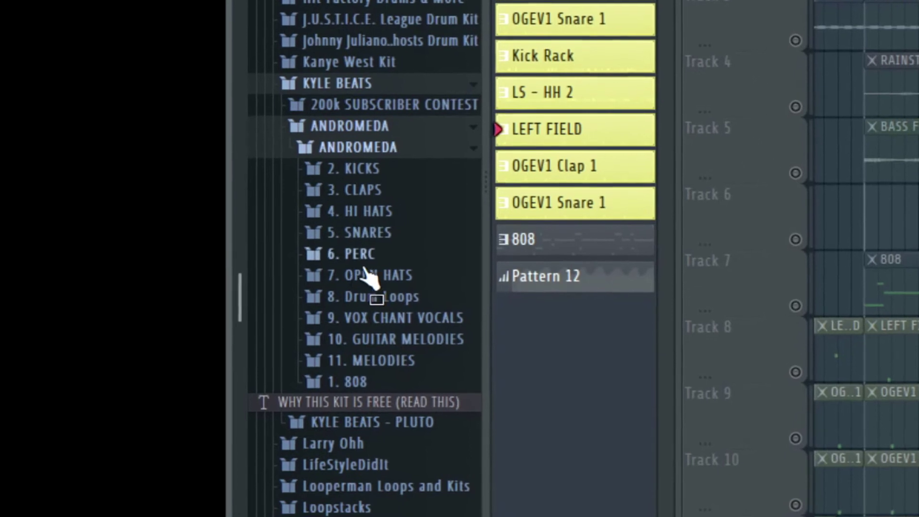
{"action": "left_click", "coordinate": [388, 314]}
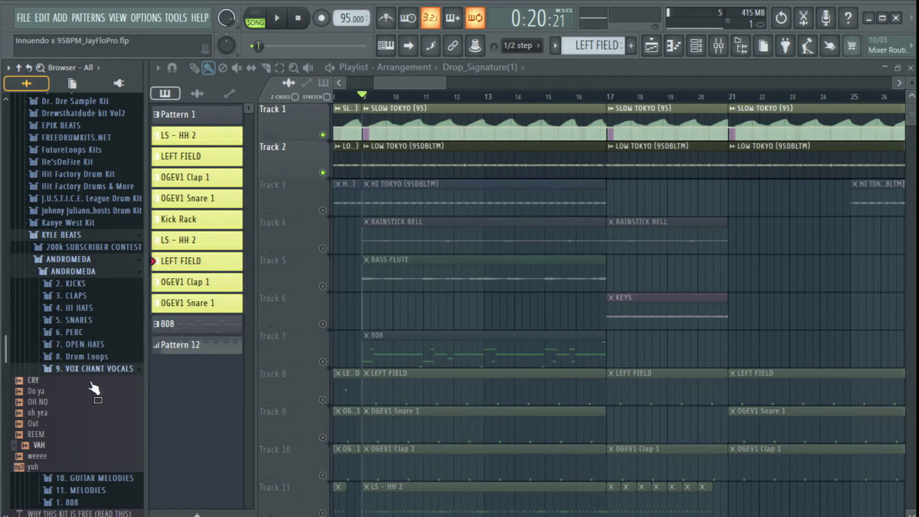
{"action": "left_click", "coordinate": [86, 369]}
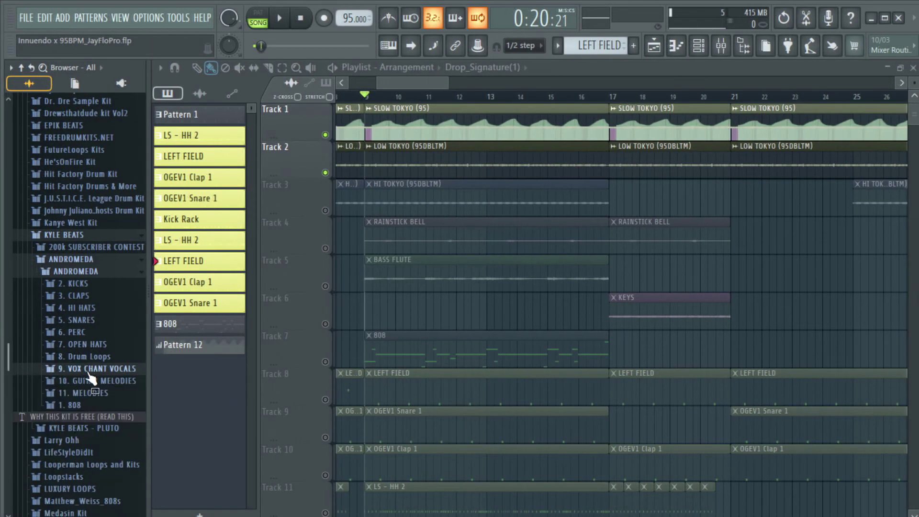
{"action": "left_click", "coordinate": [84, 392]}
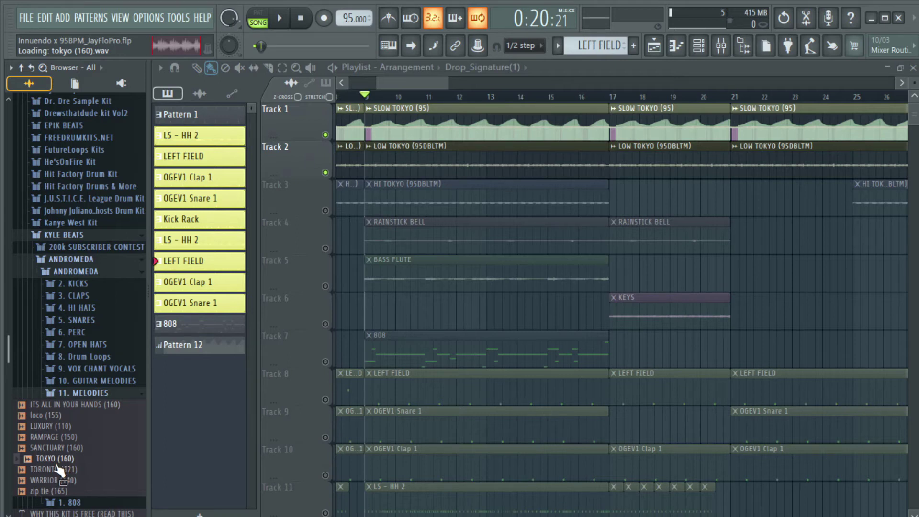
Hide the browser, play SLOW TOKYO and LOW TOKYO together from bar 9, and stop
{"action": "key", "text": "alt+F8"}
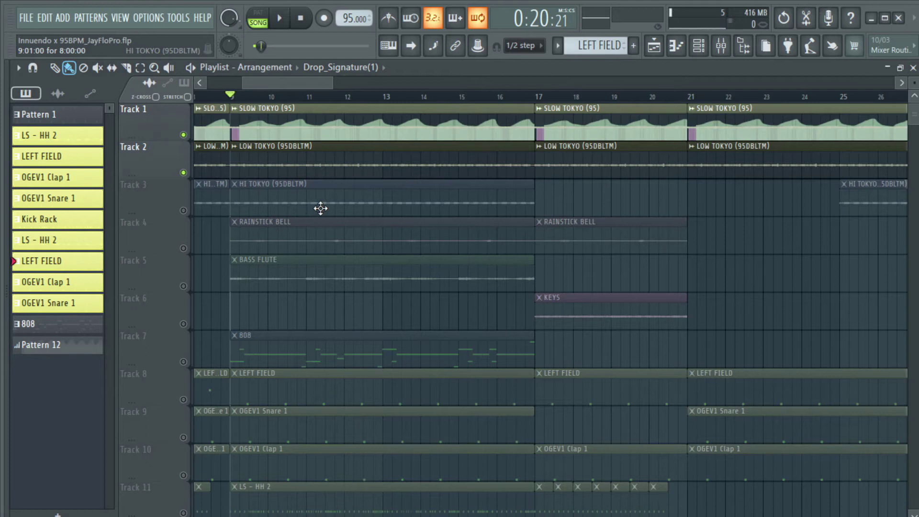
{"action": "left_click", "coordinate": [278, 20]}
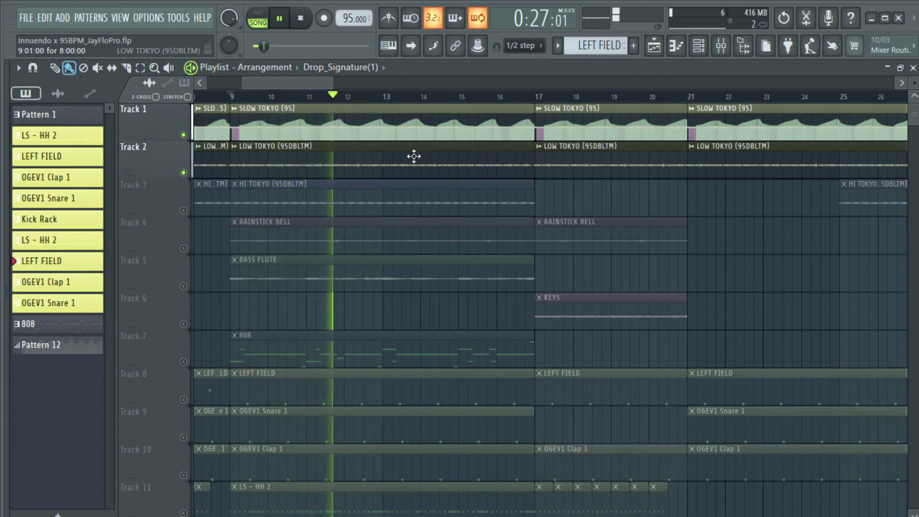
{"action": "left_click", "coordinate": [308, 25]}
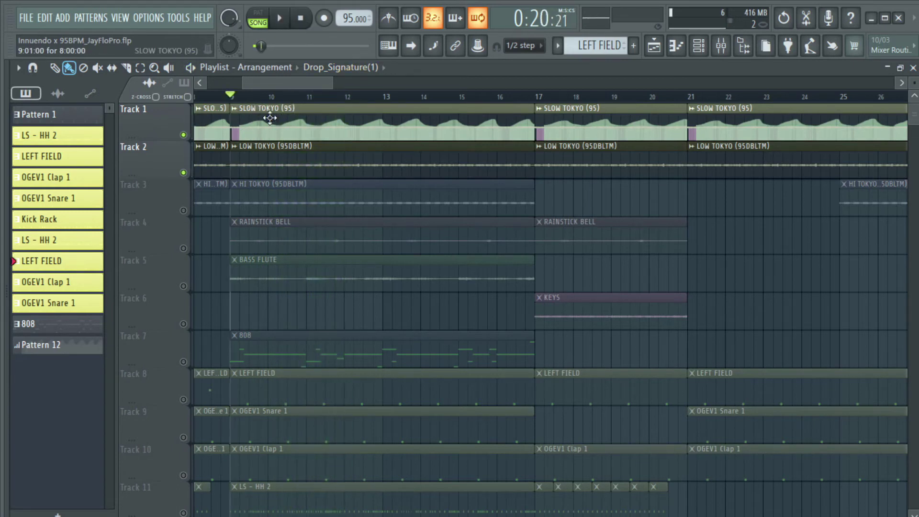
Mute Track 1, keep Track 2 active, and play LOW TOKYO on its own from bar 9
{"action": "left_click", "coordinate": [184, 173]}
{"action": "left_click", "coordinate": [184, 135]}
{"action": "left_click", "coordinate": [183, 172]}
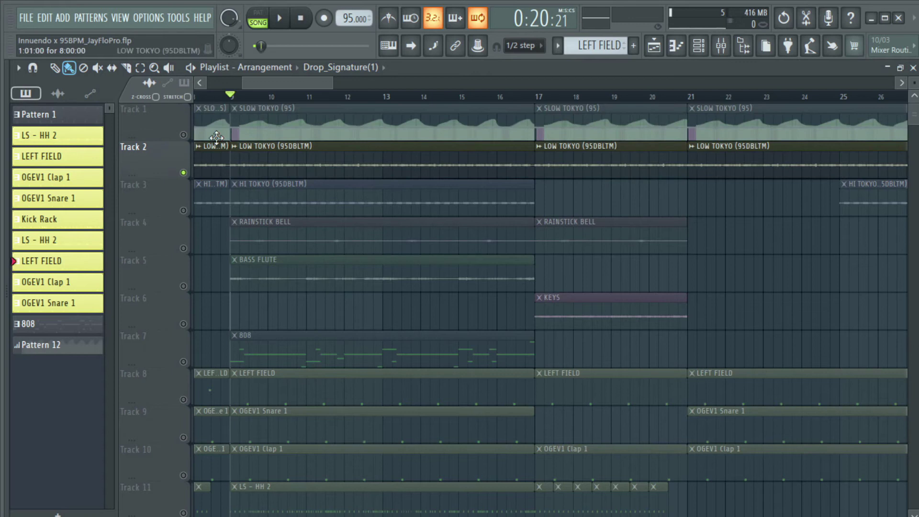
{"action": "left_click", "coordinate": [296, 17]}
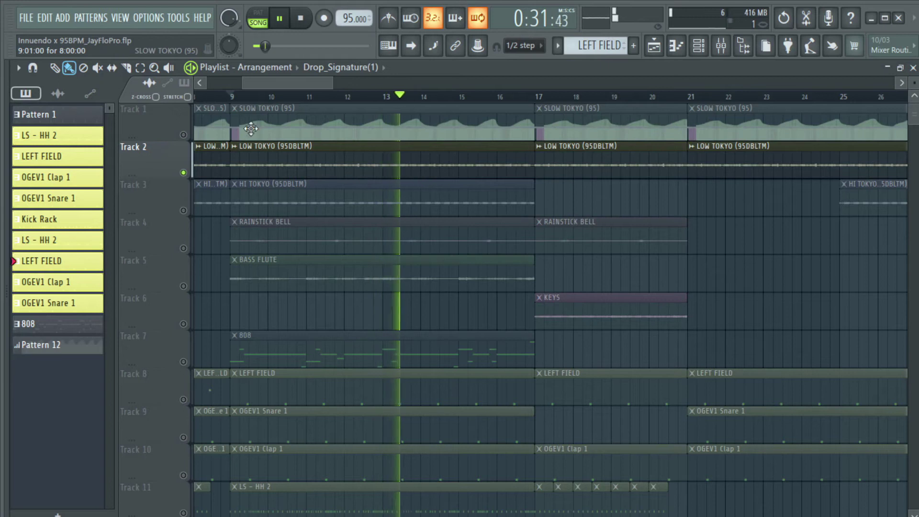
Unmute Track 1, mute Track 2, and restart playback from bar 9 to hear SLOW TOKYO alone
{"action": "left_click", "coordinate": [183, 134]}
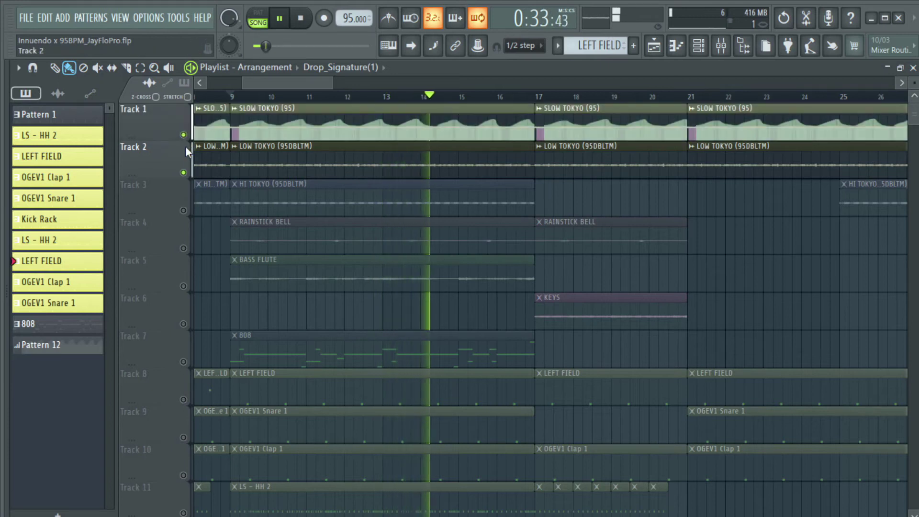
{"action": "left_click", "coordinate": [184, 173]}
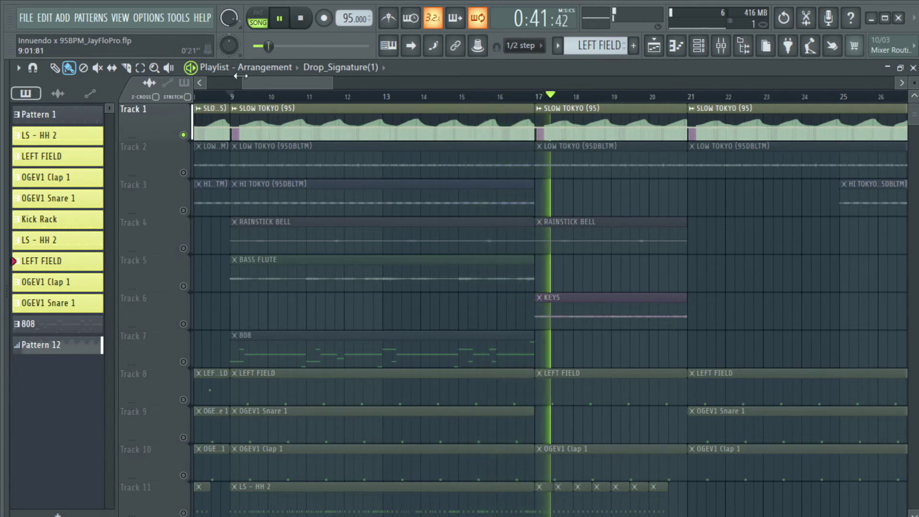
{"action": "key", "text": "space"}
{"action": "key", "text": "space"}
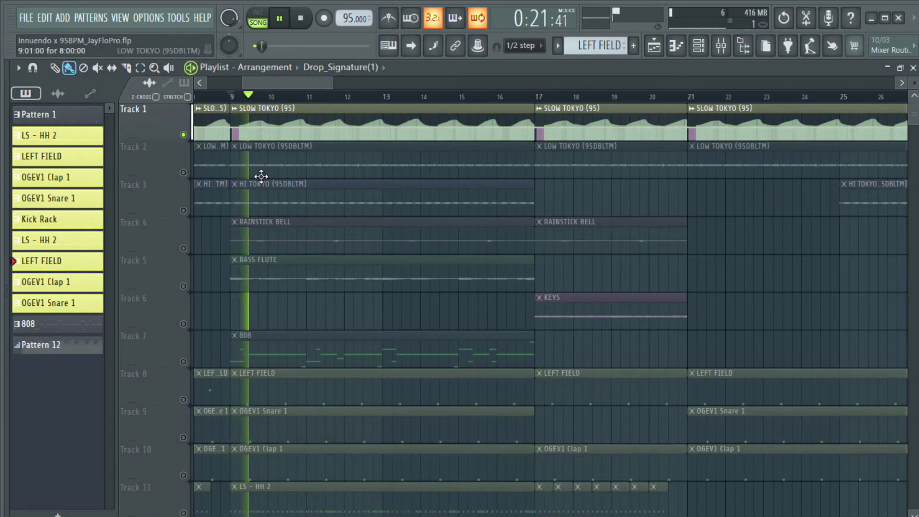
Solo Track 2 during playback to hear LOW TOKYO, switch the solo to HI TOKYO on Track 3, and stop
{"action": "left_click", "coordinate": [183, 173], "text": "ctrl"}
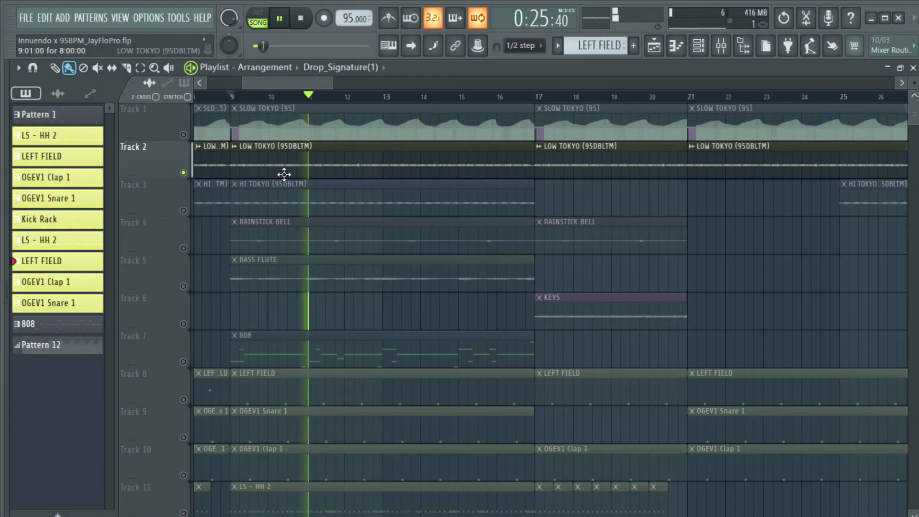
{"action": "left_click", "coordinate": [183, 211], "text": "ctrl"}
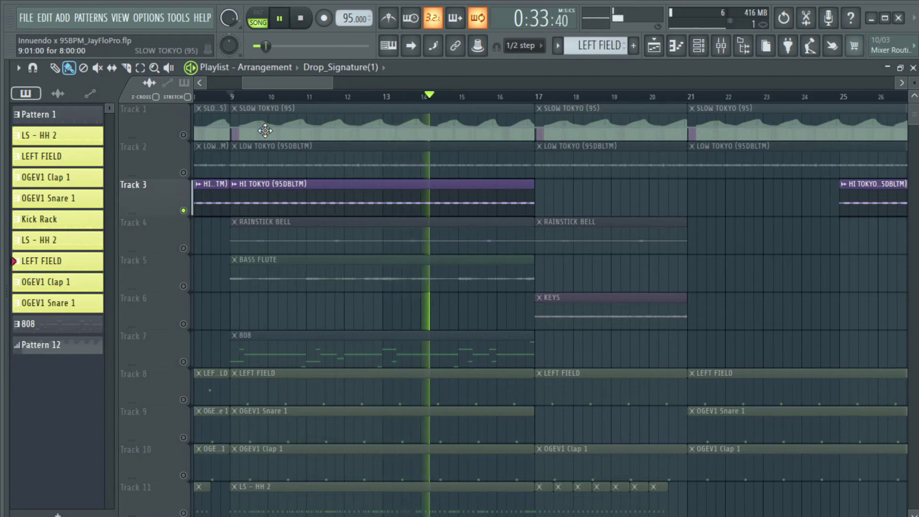
{"action": "key", "text": "alt+F8"}
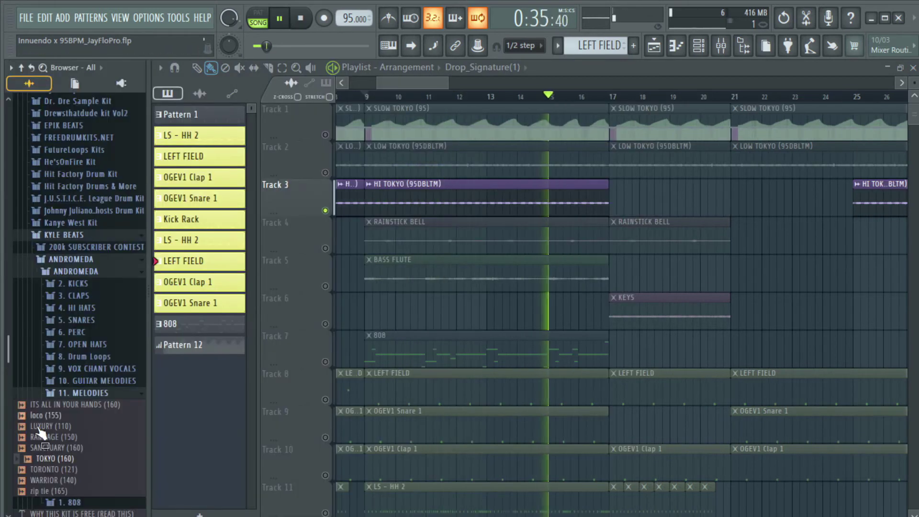
{"action": "key", "text": "alt+F8"}
{"action": "left_click", "coordinate": [297, 24]}
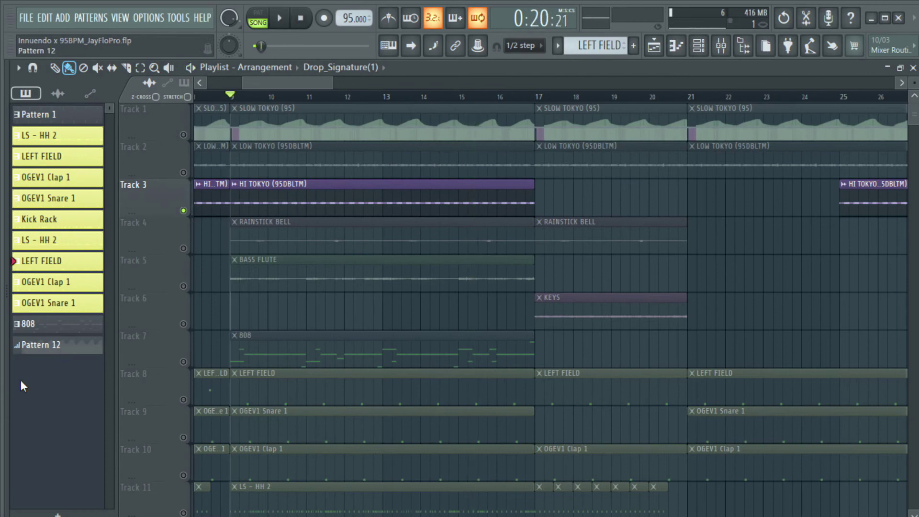
Show the source TOKYO (160) sample in the browser, hide the browser, and play HI TOKYO alone from bar 9
{"action": "key", "text": "alt+F8"}
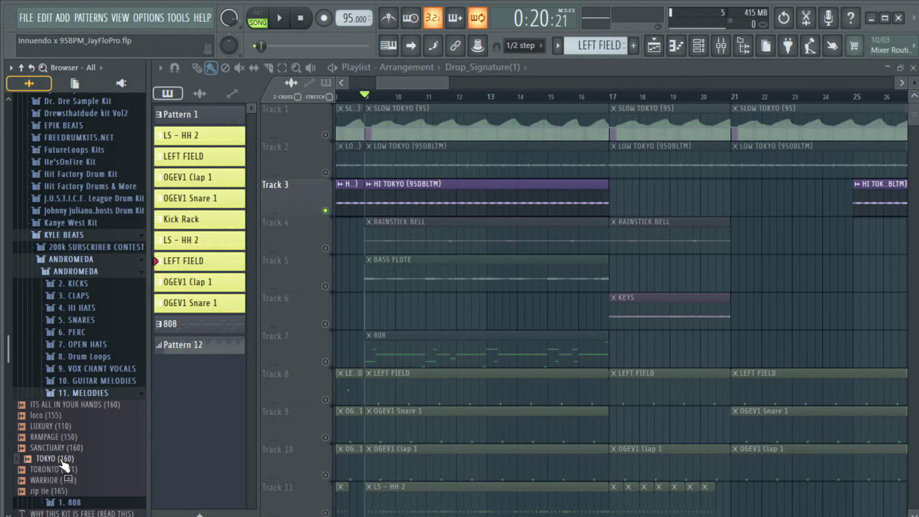
{"action": "key", "text": "alt+F8"}
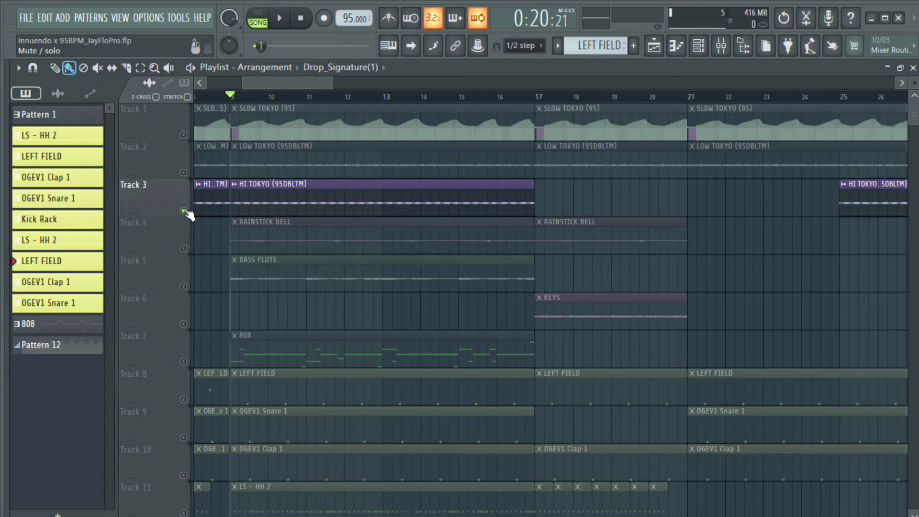
{"action": "key", "text": "space"}
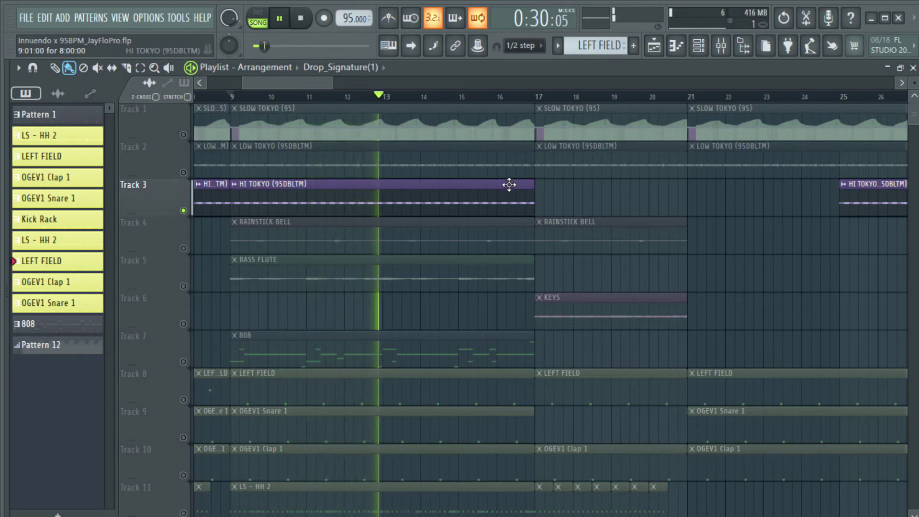
Unmute Tracks 2 and 1, play all three TOKYO layers together from bar 9, and stop
{"action": "left_click", "coordinate": [183, 172]}
{"action": "left_click", "coordinate": [183, 134]}
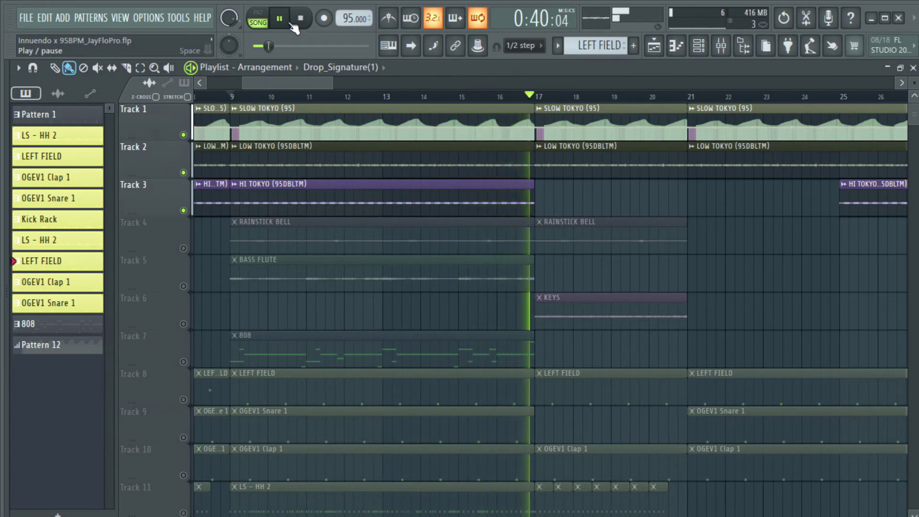
{"action": "left_click_drag", "start_coordinate": [335, 42], "coordinate": [327, 42]}
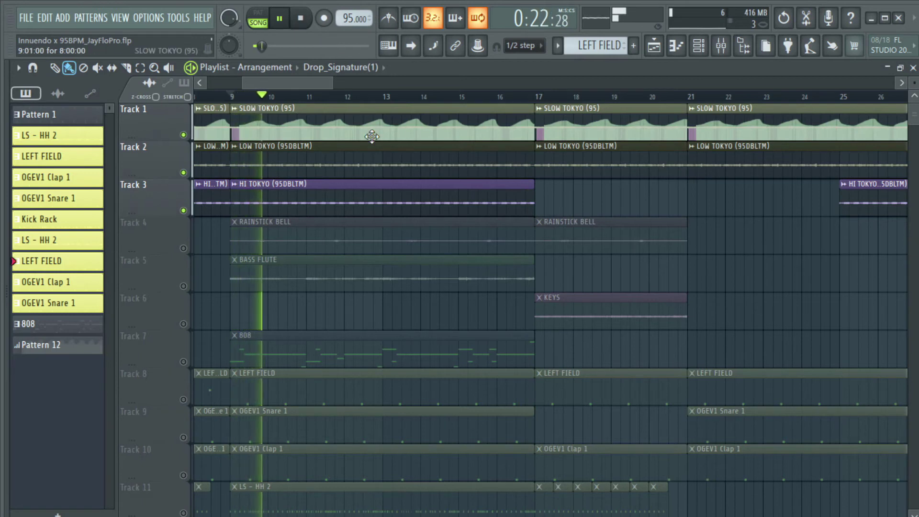
{"action": "key", "text": "space"}
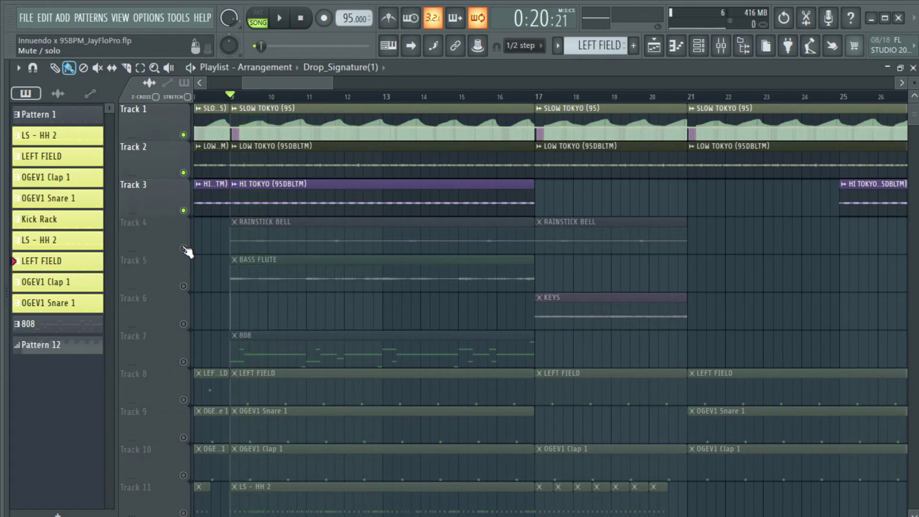
Solo Track 4 and play RAINSTICK BELL on its own from bar 9
{"action": "right_click", "coordinate": [183, 248]}
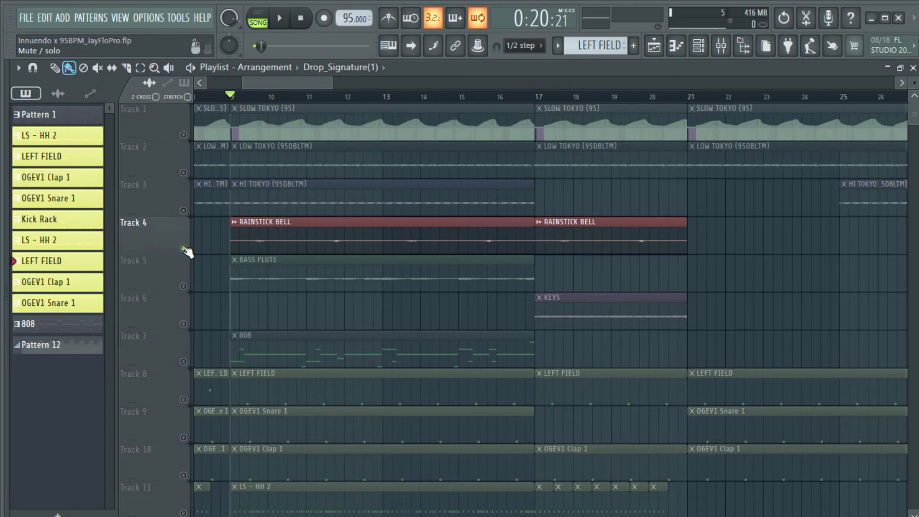
{"action": "key", "text": "space"}
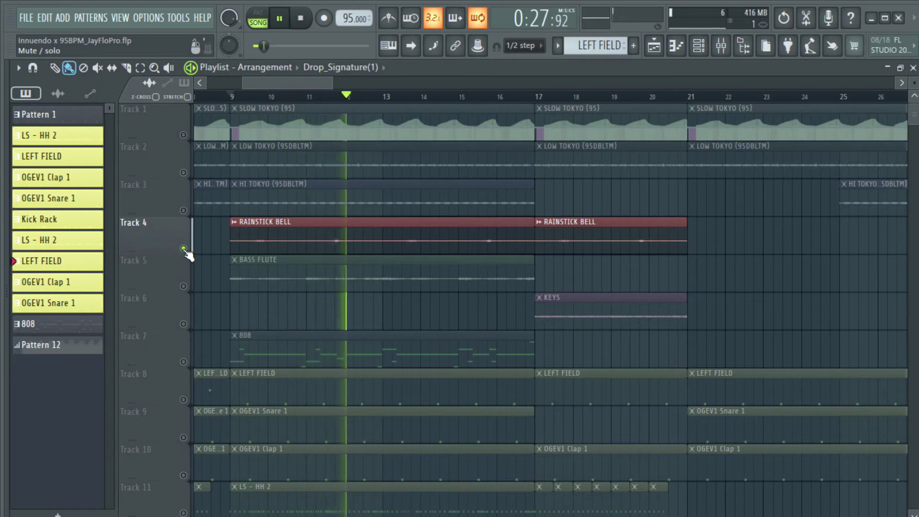
{"action": "left_click", "coordinate": [183, 248], "text": "ctrl"}
Solo Track 5 to hear BASS FLUTE on its own through bar 16, and stop playback
{"action": "left_click", "coordinate": [183, 286], "text": "ctrl"}
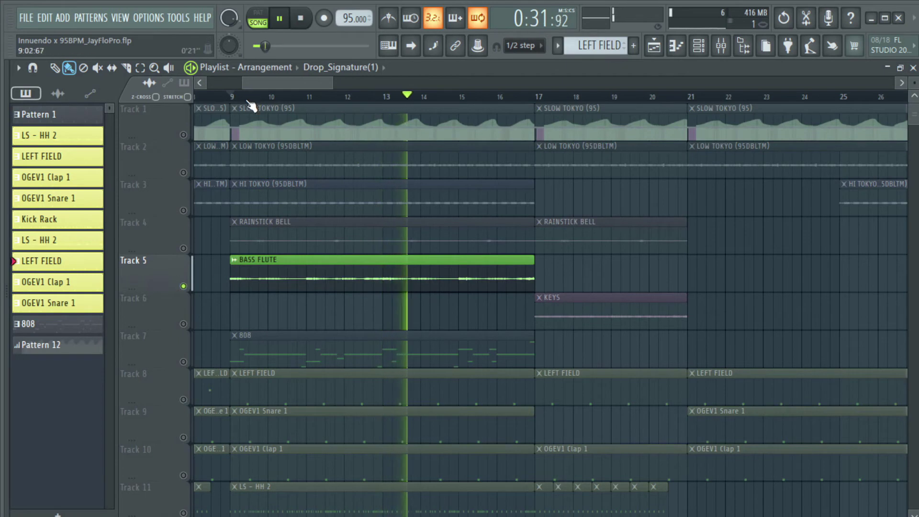
{"action": "key", "text": "space"}
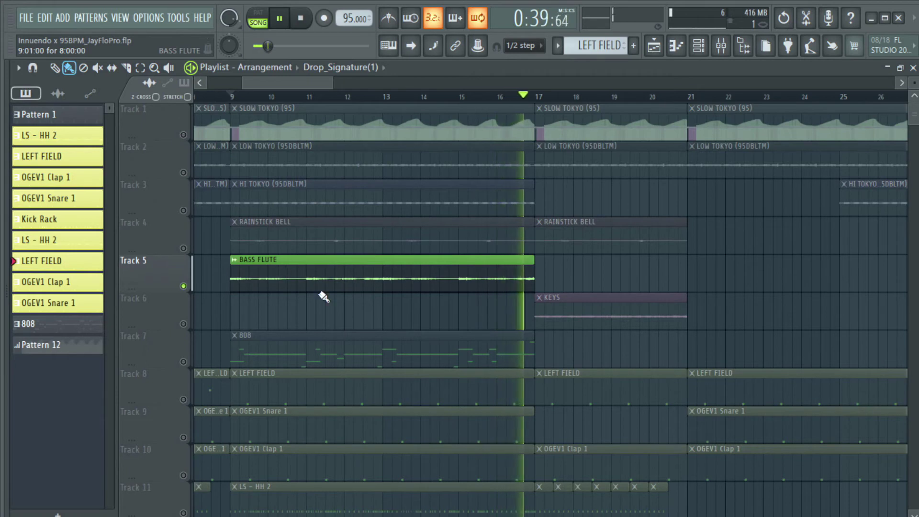
{"action": "key", "text": "space"}
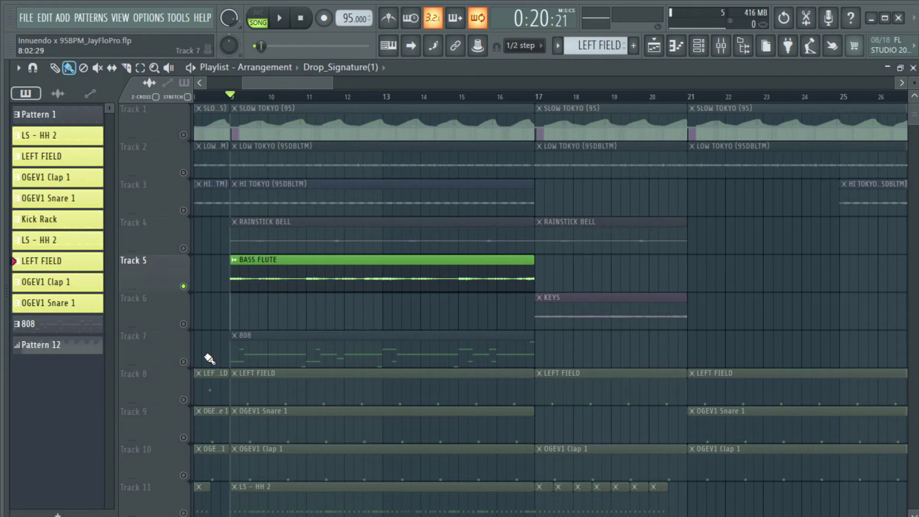
Solo Track 7, play the 808 pattern from bar 9 through bar 16, and stop
{"action": "left_click", "coordinate": [185, 359]}
{"action": "key", "text": "space"}
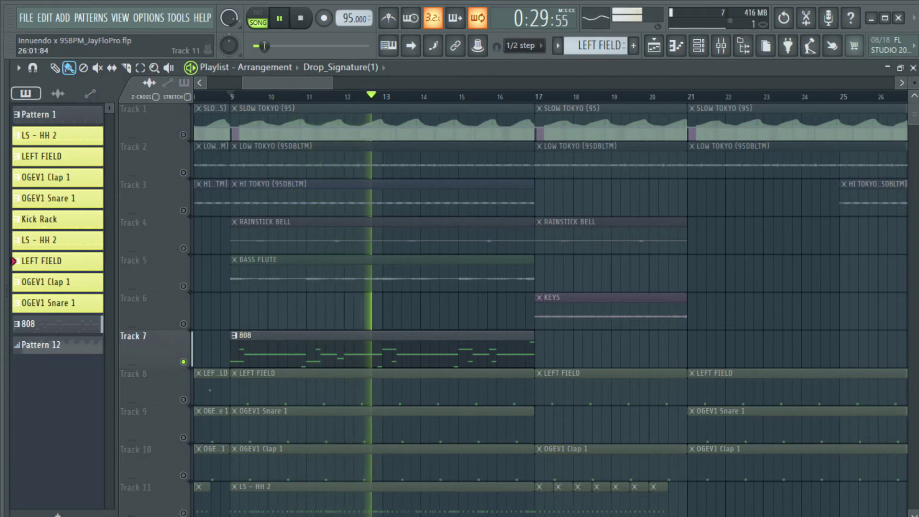
{"action": "key", "text": "space"}
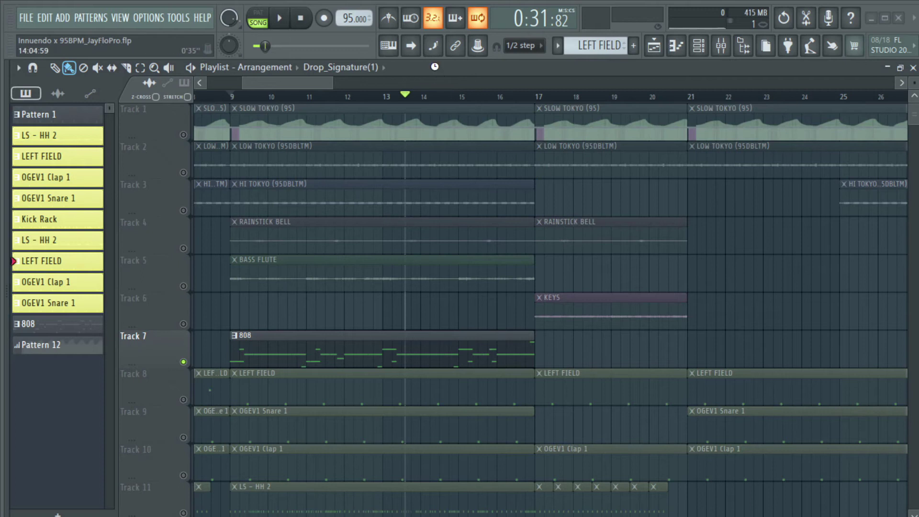
{"action": "key", "text": "space"}
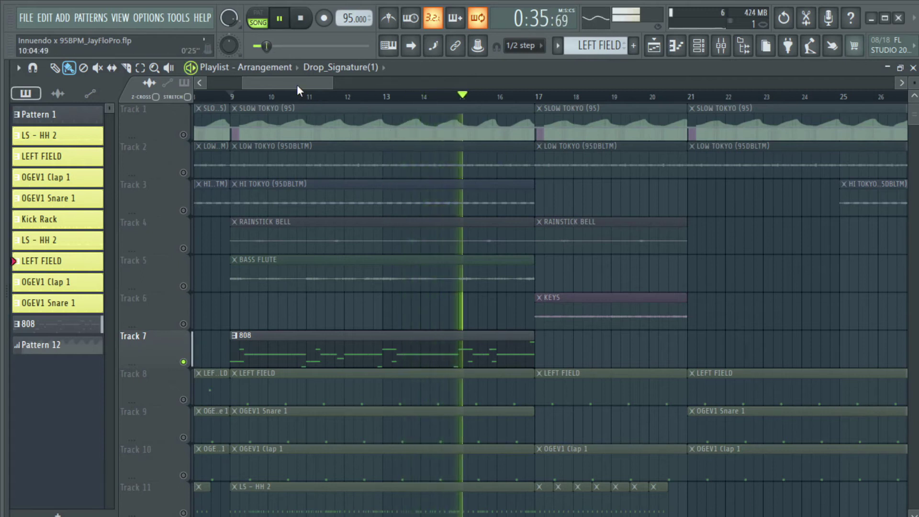
{"action": "mouse_move", "coordinate": [296, 85]}
{"action": "left_mouse_down"}
{"action": "mouse_move", "coordinate": [283, 82]}
{"action": "mouse_move", "coordinate": [291, 84]}
{"action": "left_mouse_up"}
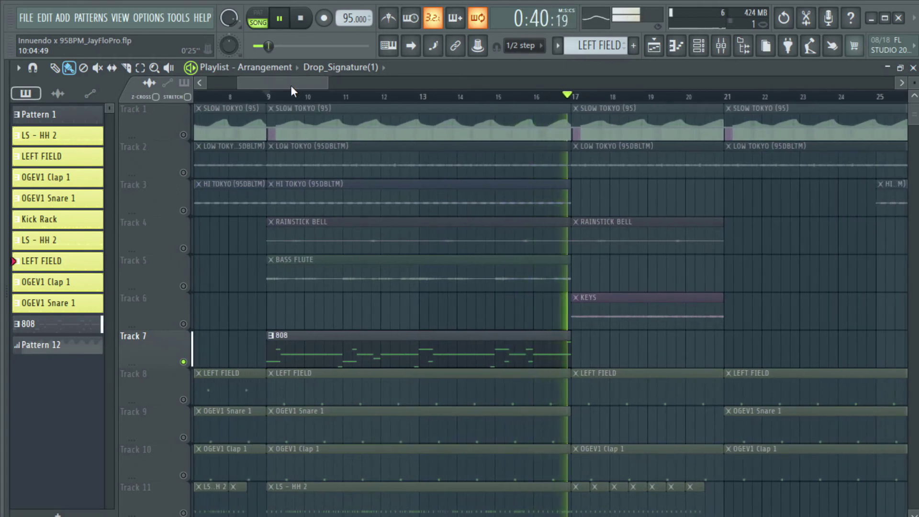
{"action": "key", "text": "space"}
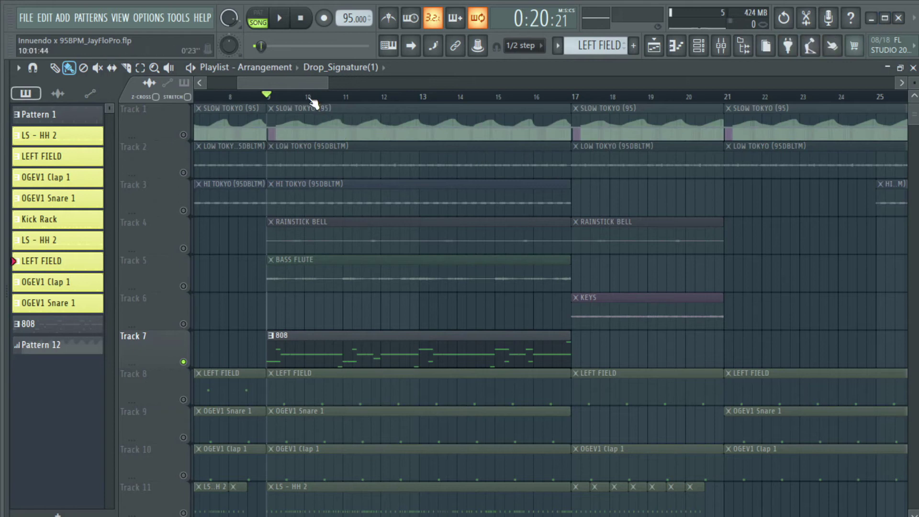
Solo LEFT FIELD on Track 8 and unmute OGEV1 Snare 1 and OGEV1 Clap 1 on Tracks 9 and 10
{"action": "left_click_drag", "start_coordinate": [297, 84], "coordinate": [264, 85]}
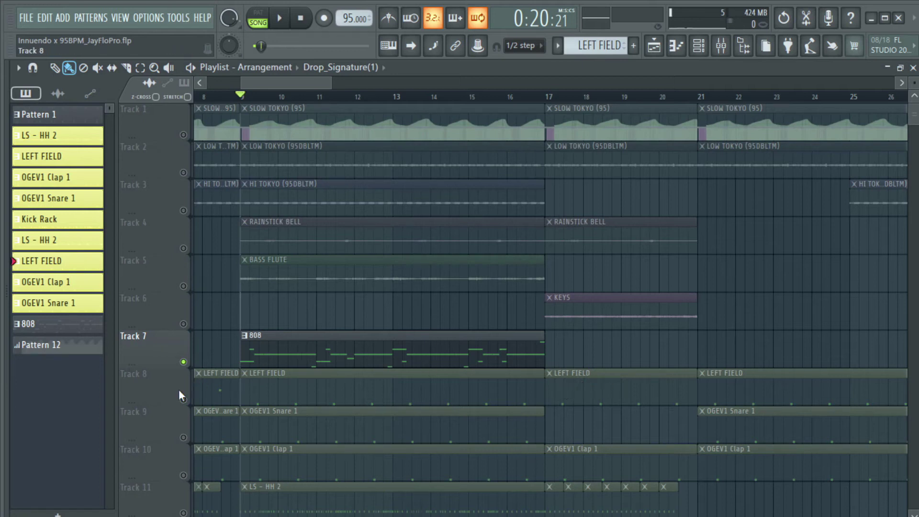
{"action": "left_click", "coordinate": [180, 402]}
{"action": "scroll", "coordinate": [180, 399], "scroll_direction": "down", "scroll_amount": 5}
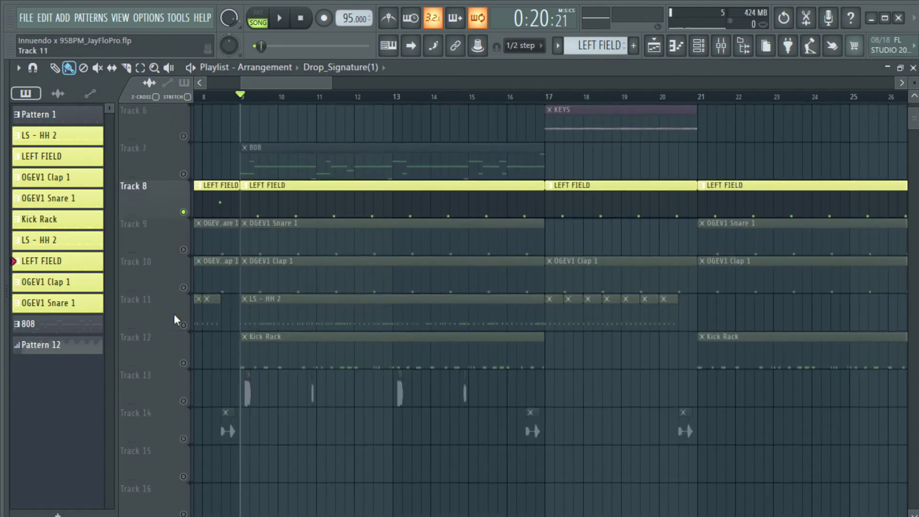
{"action": "left_click", "coordinate": [183, 248]}
{"action": "left_click", "coordinate": [183, 285]}
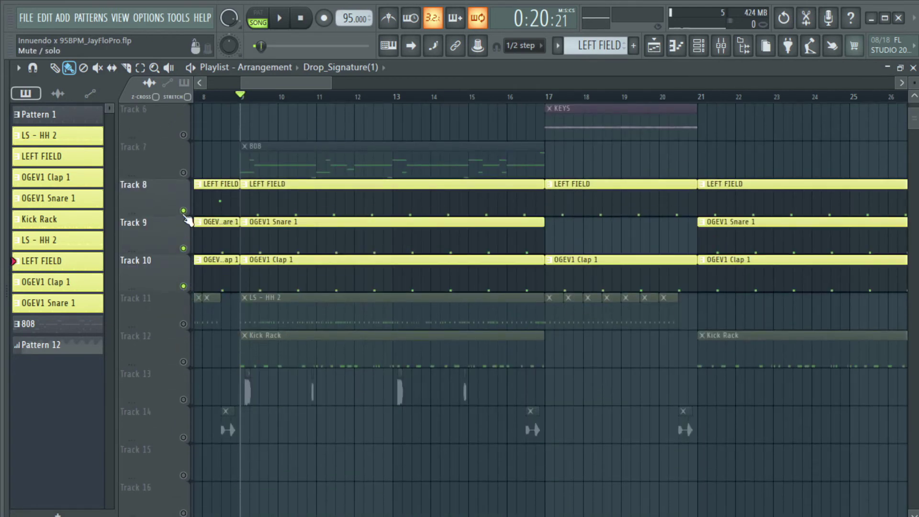
Mute Tracks 9 and 10 again, keep Track 8 active, and play LEFT FIELD alone from bar 9
{"action": "left_click", "coordinate": [183, 212]}
{"action": "left_click", "coordinate": [183, 212]}
{"action": "left_click", "coordinate": [183, 248]}
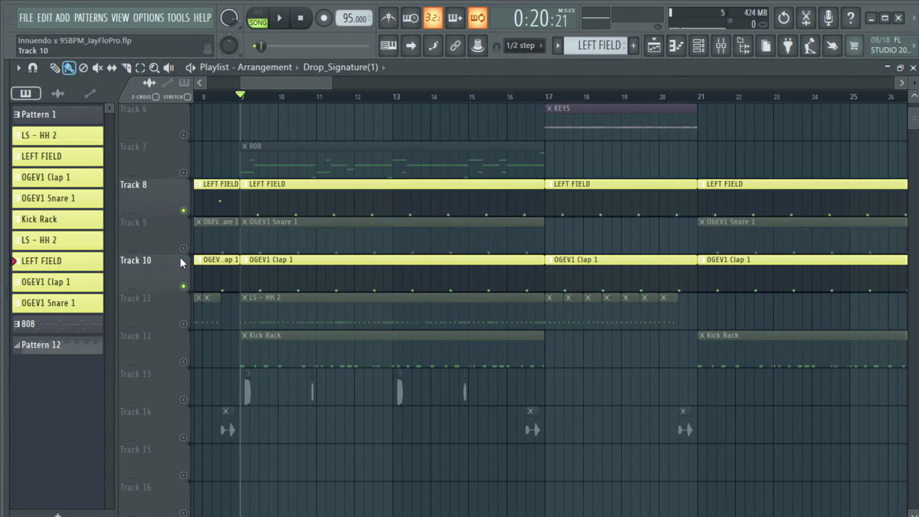
{"action": "left_click", "coordinate": [184, 286]}
{"action": "key", "text": "space"}
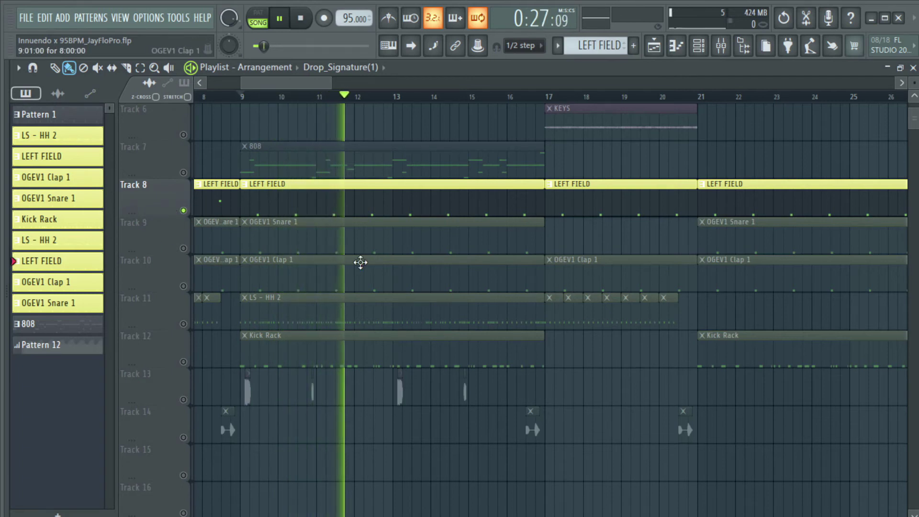
Find the LEFT FIELD sample in the ANDROMEDA kit's 6. PERC folder, then collapse the kit and hide the browser
{"action": "key", "text": "alt+F8"}
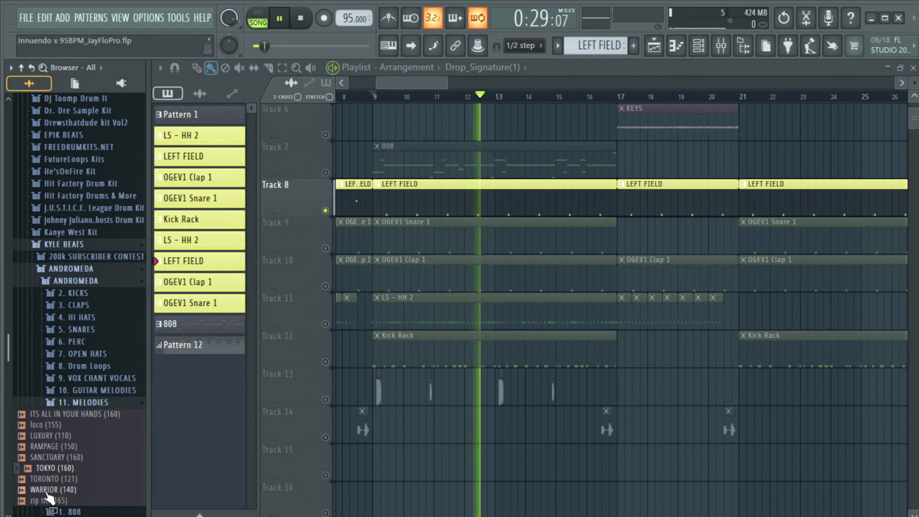
{"action": "left_click", "coordinate": [79, 403]}
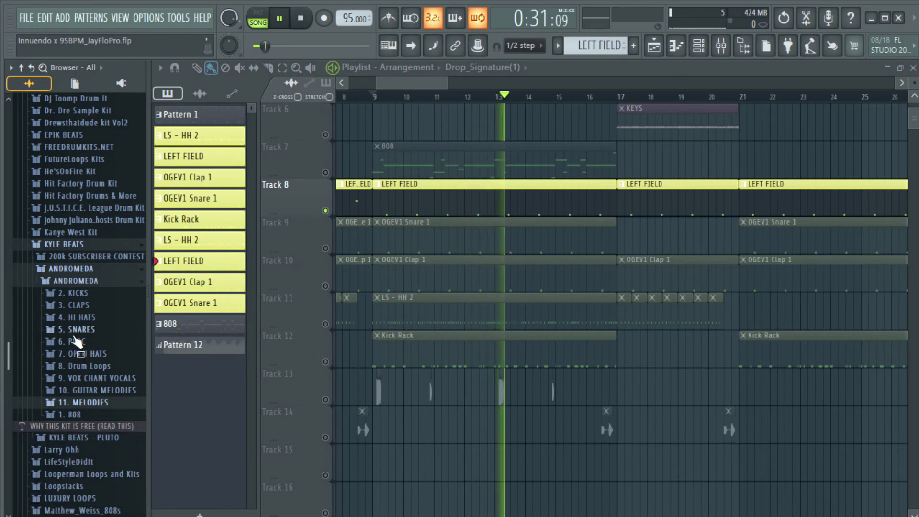
{"action": "left_click", "coordinate": [76, 342]}
{"action": "left_click", "coordinate": [49, 396]}
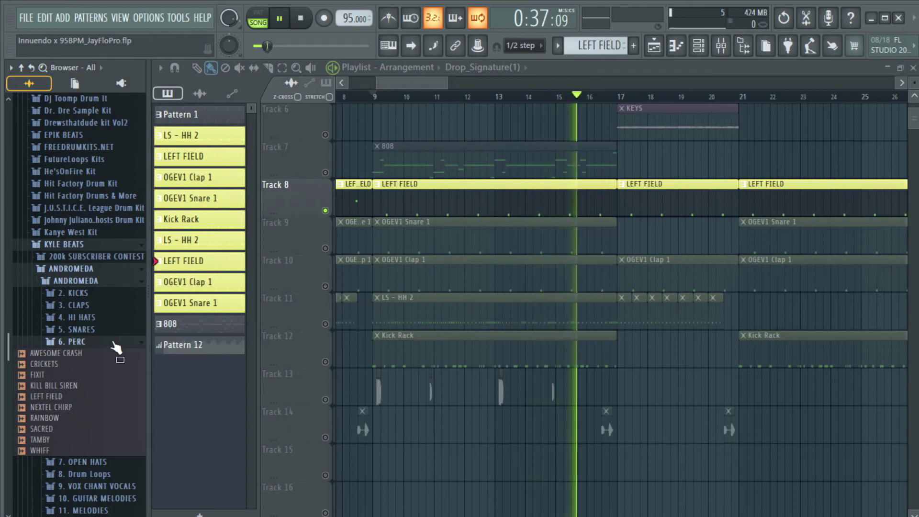
{"action": "left_click", "coordinate": [96, 342]}
{"action": "left_click", "coordinate": [120, 280]}
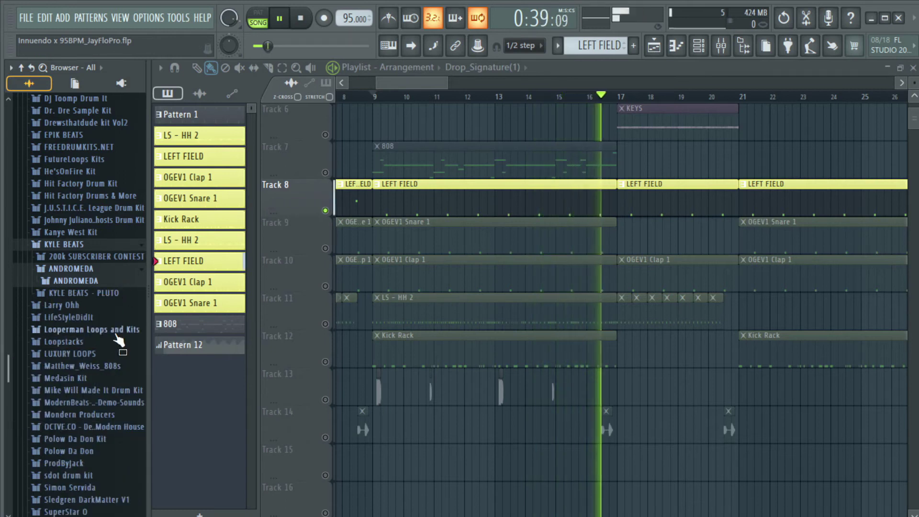
{"action": "key", "text": "alt+F8"}
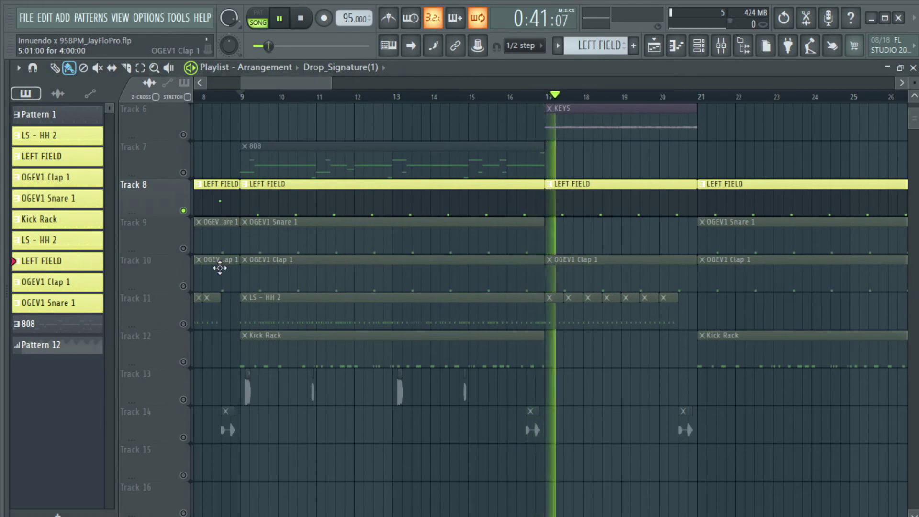
Unmute Track 9 and restart playback from bar 9 to hear OGEV1 Snare 1 with LEFT FIELD
{"action": "left_click", "coordinate": [183, 249]}
{"action": "key", "text": "space"}
{"action": "key", "text": "space"}
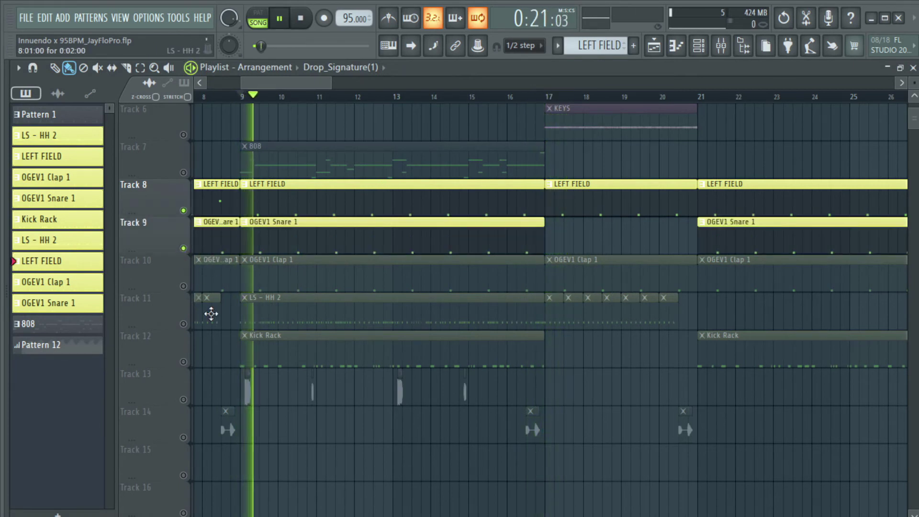
Unmute Tracks 10 to 13 one by one during playback, adding OGEV1 Clap 1, LS - HH 2, Kick Rack and the Track 13 audio clips
{"action": "left_click", "coordinate": [184, 286]}
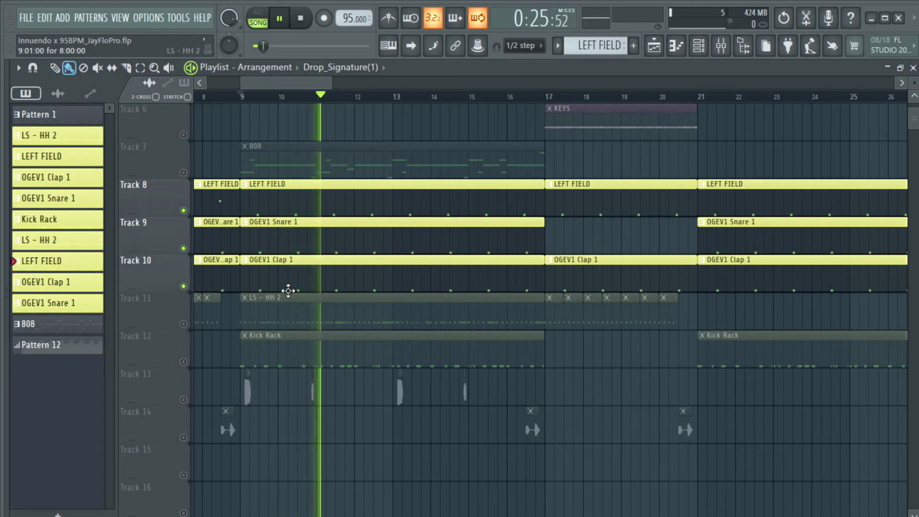
{"action": "left_click", "coordinate": [184, 324]}
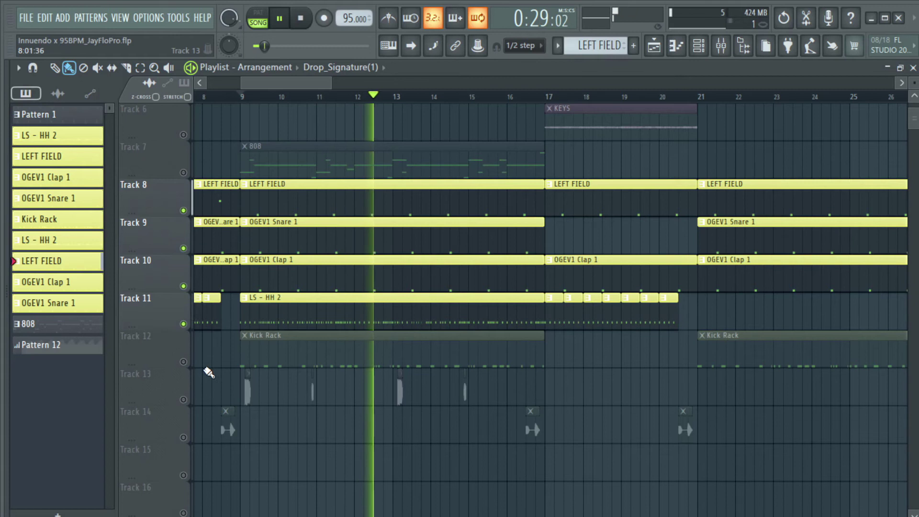
{"action": "left_click", "coordinate": [184, 362]}
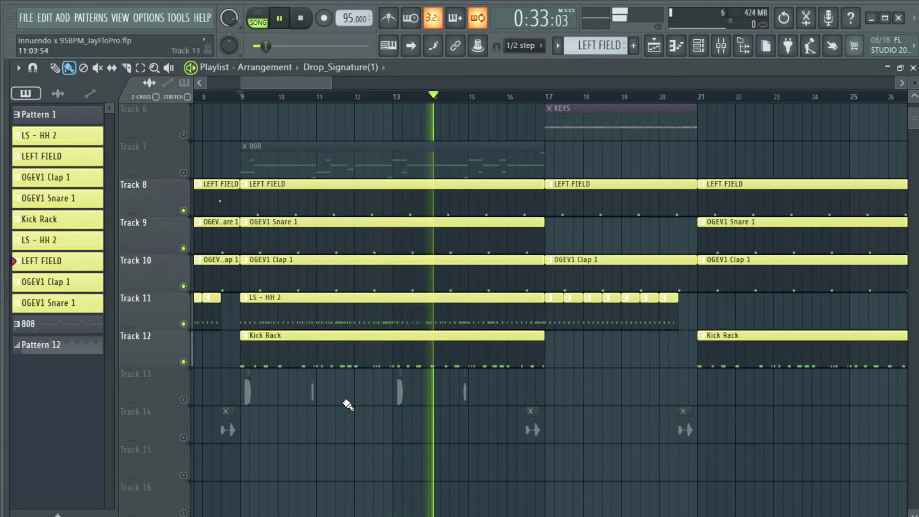
{"action": "left_click", "coordinate": [184, 400]}
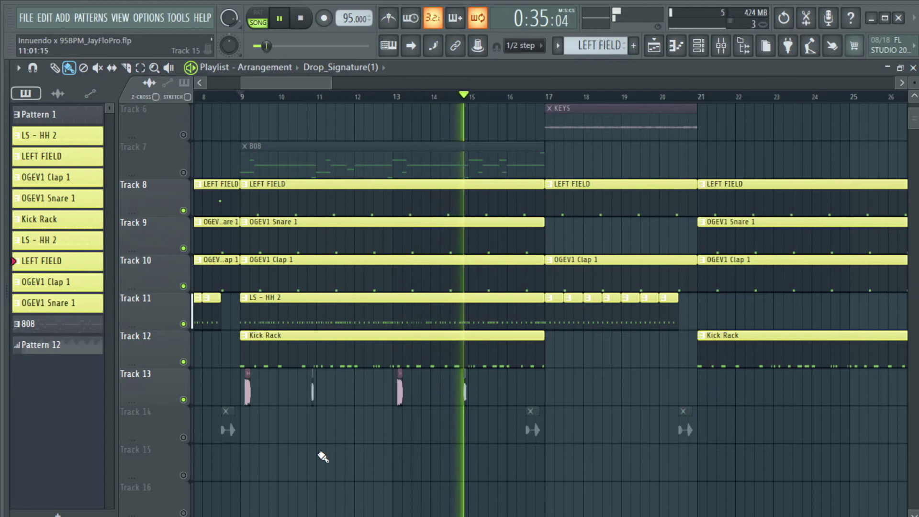
Unmute Track 14 during playback, then solo it and play its OGEV4 Vox 3 clip repeatedly from just before it in bar 8
{"action": "left_click", "coordinate": [183, 438]}
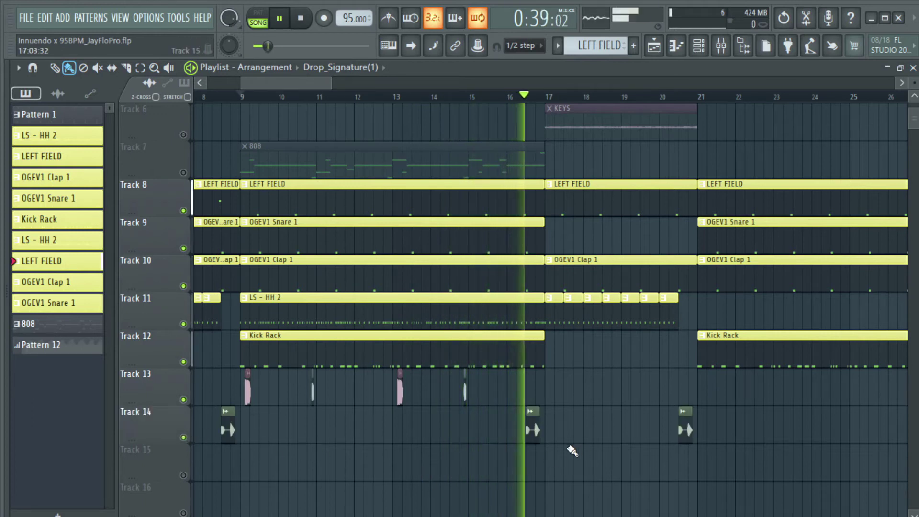
{"action": "right_click", "coordinate": [183, 438]}
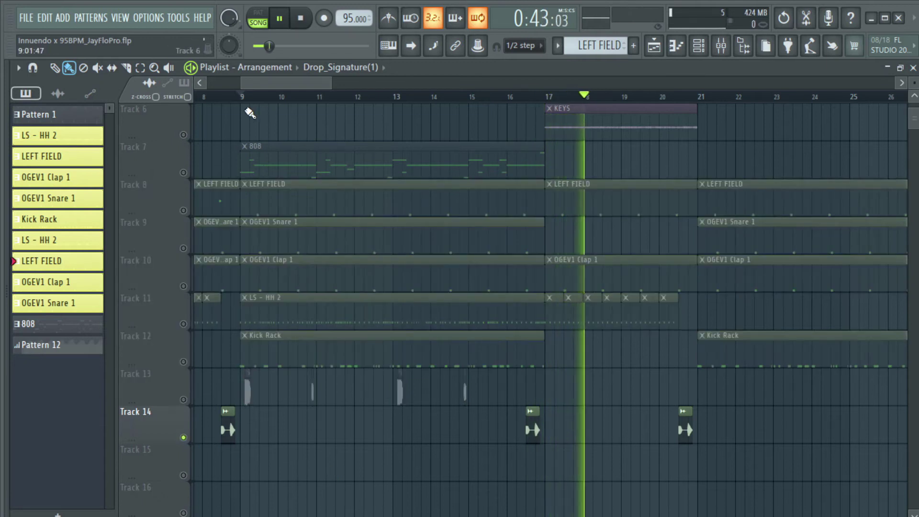
{"action": "left_click", "coordinate": [220, 97]}
{"action": "scroll", "coordinate": [223, 100], "scroll_direction": "up", "scroll_amount": 5}
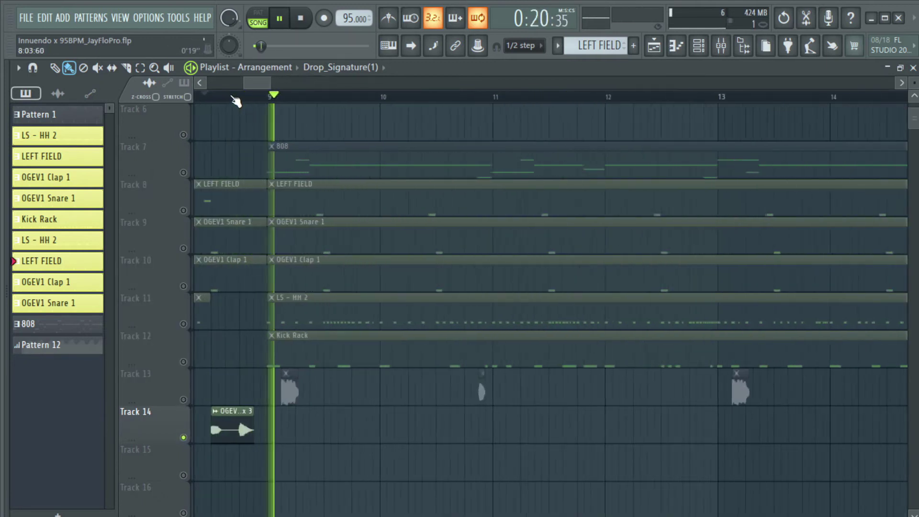
{"action": "left_click_drag", "start_coordinate": [249, 84], "coordinate": [251, 87]}
{"action": "key", "text": "space"}
{"action": "key", "text": "space"}
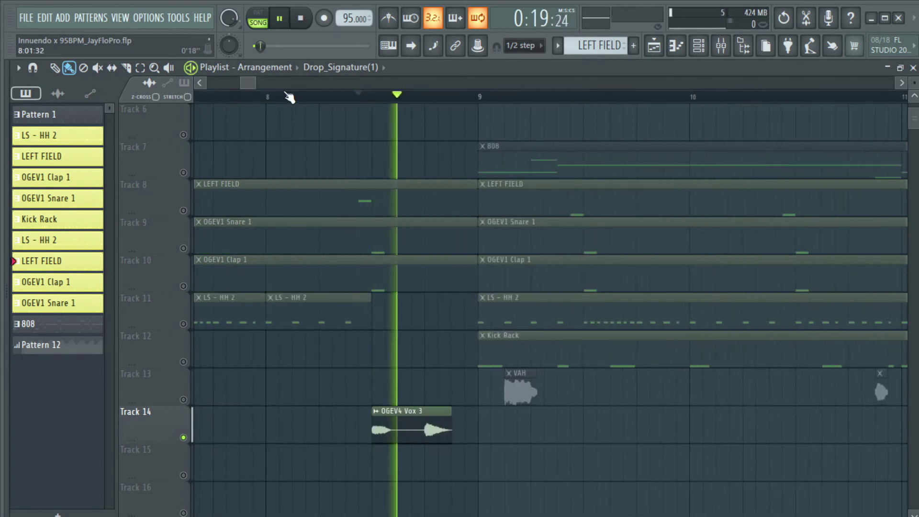
{"action": "key", "text": "space"}
{"action": "key", "text": "space"}
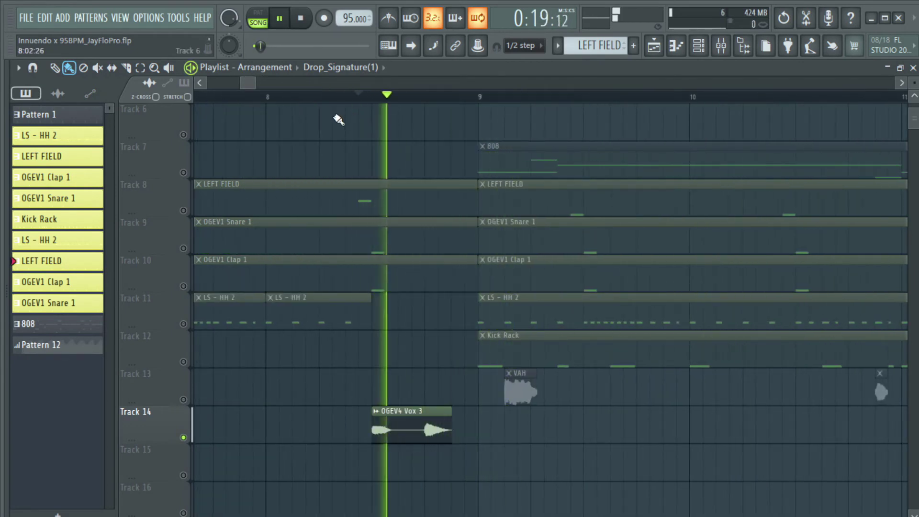
{"action": "key", "text": "space"}
Unsolo Track 14 to bring all playlist tracks back on
{"action": "scroll", "coordinate": [322, 106], "scroll_direction": "down", "scroll_amount": 5}
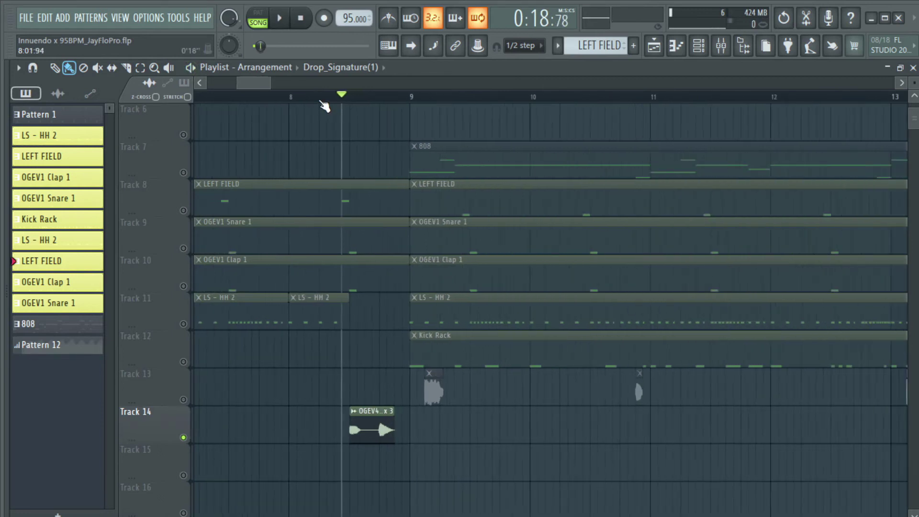
{"action": "scroll", "coordinate": [325, 105], "scroll_direction": "down", "scroll_amount": 5}
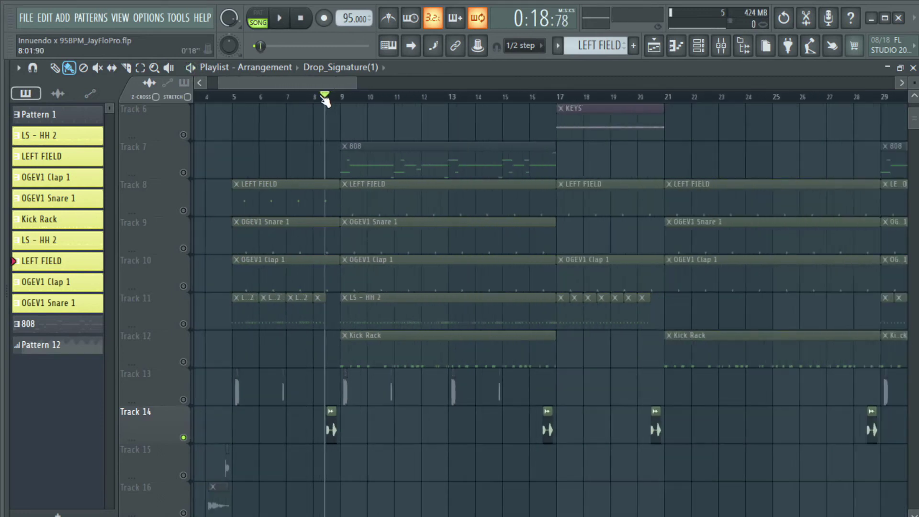
{"action": "scroll", "coordinate": [324, 100], "scroll_direction": "down", "scroll_amount": 2}
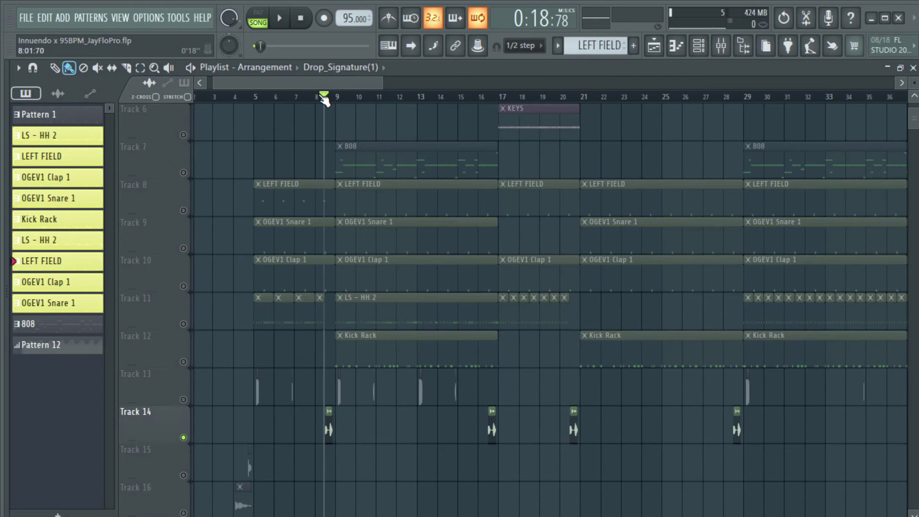
{"action": "right_click", "coordinate": [184, 437]}
{"action": "scroll", "coordinate": [308, 246], "scroll_direction": "up", "scroll_amount": 5}
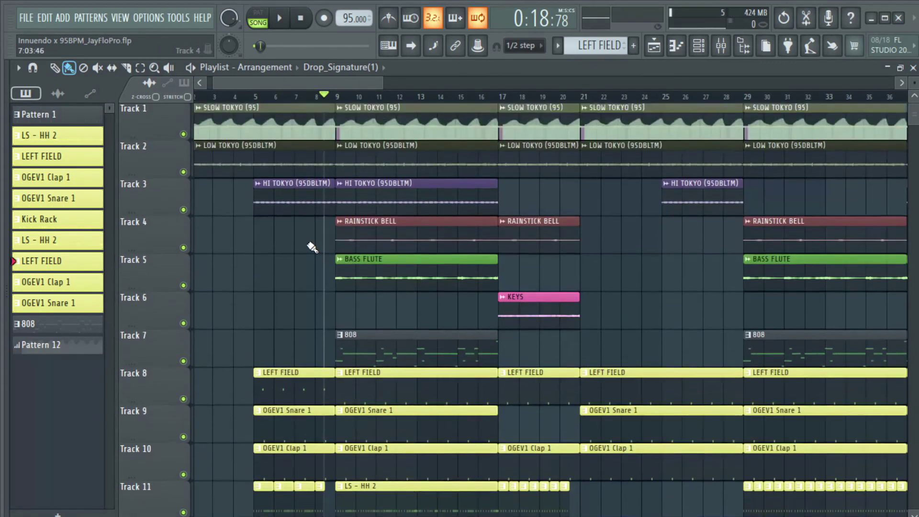
Solo Track 6 and play the KEYS clip from bar 17, stopping playback once it has been heard
{"action": "key", "text": "space"}
{"action": "right_click", "coordinate": [184, 325]}
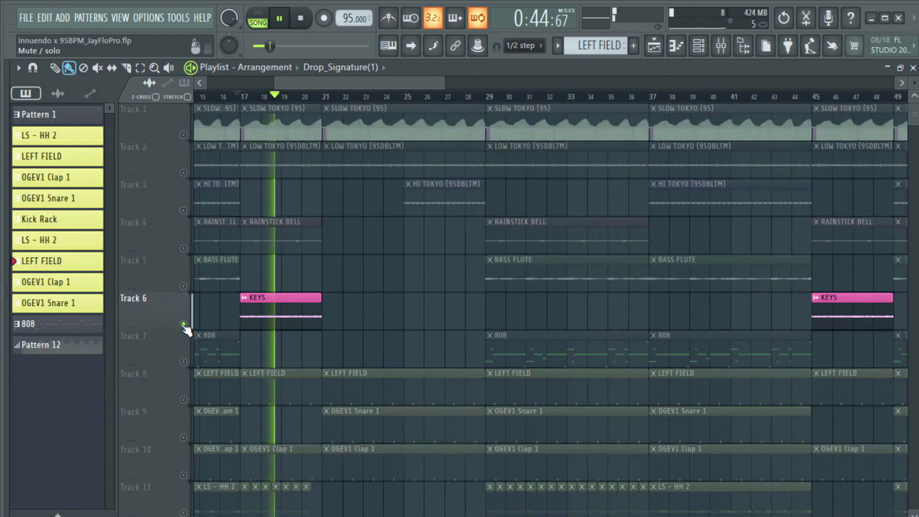
{"action": "scroll", "coordinate": [304, 375], "scroll_direction": "up", "scroll_amount": 4}
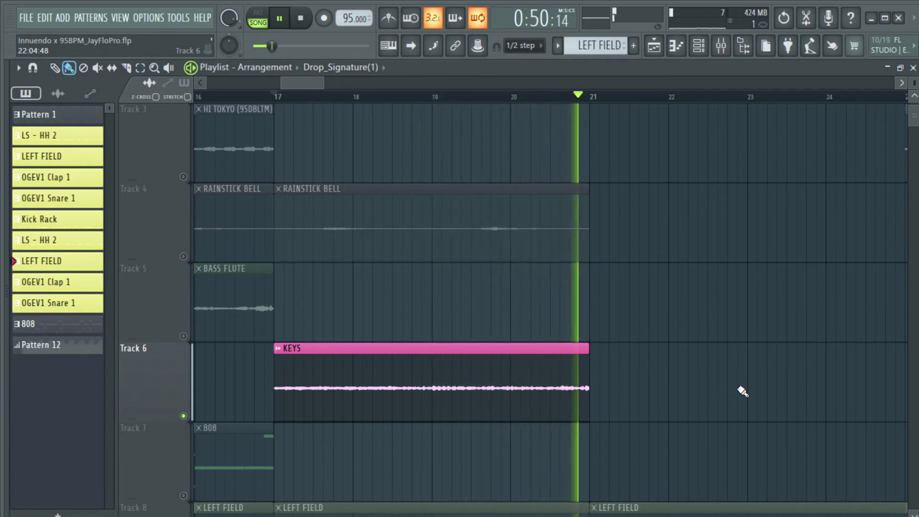
{"action": "key", "text": "space"}
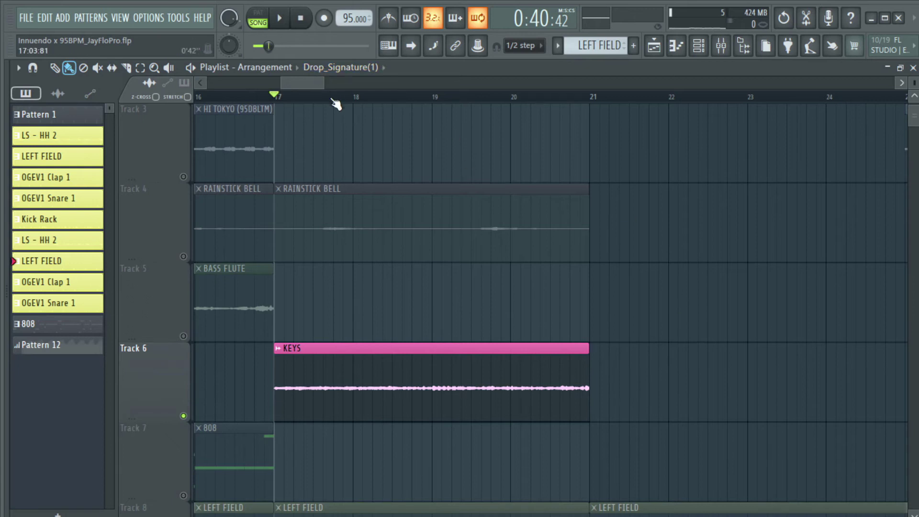
Reactivate all tracks and look over how the melody, 808 and drum clips are arranged across the song
{"action": "scroll", "coordinate": [338, 99], "scroll_direction": "down", "scroll_amount": 4}
{"action": "scroll", "coordinate": [314, 97], "scroll_direction": "down", "scroll_amount": 3}
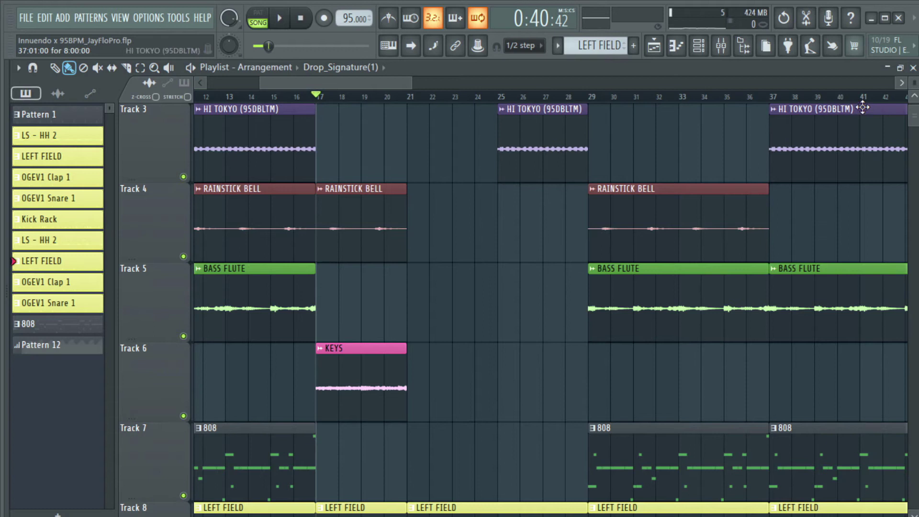
{"action": "scroll", "coordinate": [840, 238], "scroll_direction": "down", "scroll_amount": 2}
{"action": "scroll", "coordinate": [840, 239], "scroll_direction": "down", "scroll_amount": 1}
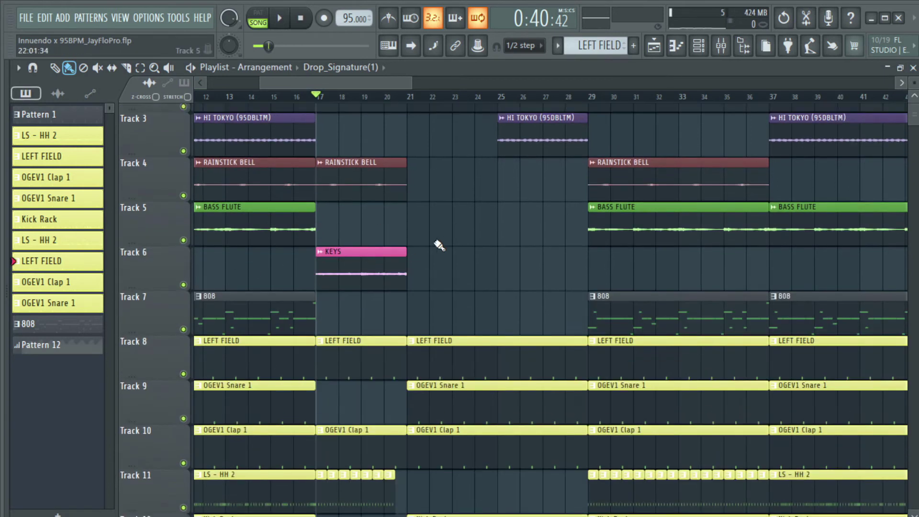
{"action": "scroll", "coordinate": [437, 246], "scroll_direction": "up", "scroll_amount": 2}
{"action": "scroll", "coordinate": [484, 260], "scroll_direction": "down", "scroll_amount": 2}
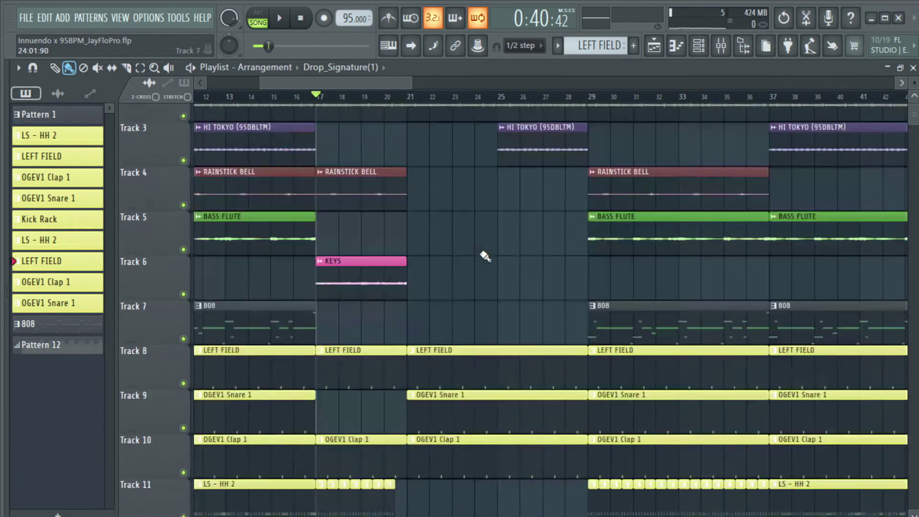
{"action": "scroll", "coordinate": [484, 257], "scroll_direction": "up", "scroll_amount": 2}
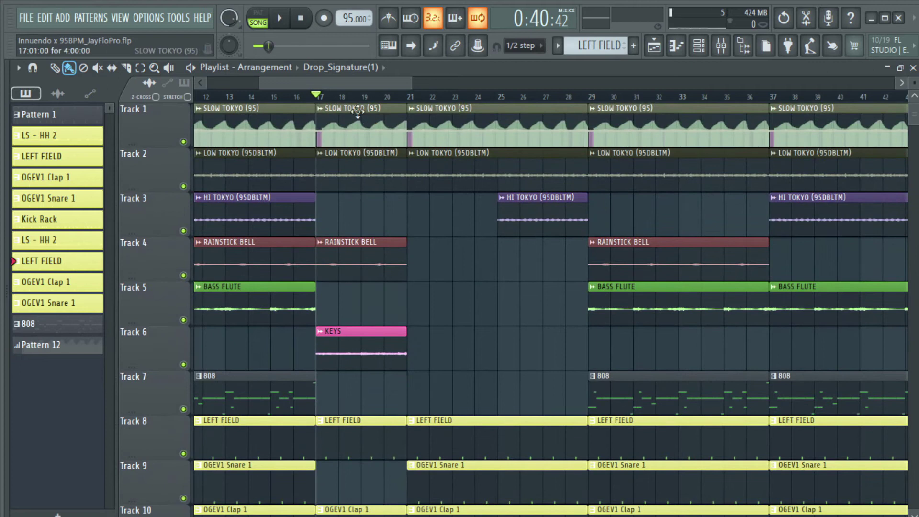
{"action": "scroll", "coordinate": [352, 103], "scroll_direction": "up", "scroll_amount": 1}
{"action": "scroll", "coordinate": [352, 103], "scroll_direction": "down", "scroll_amount": 2}
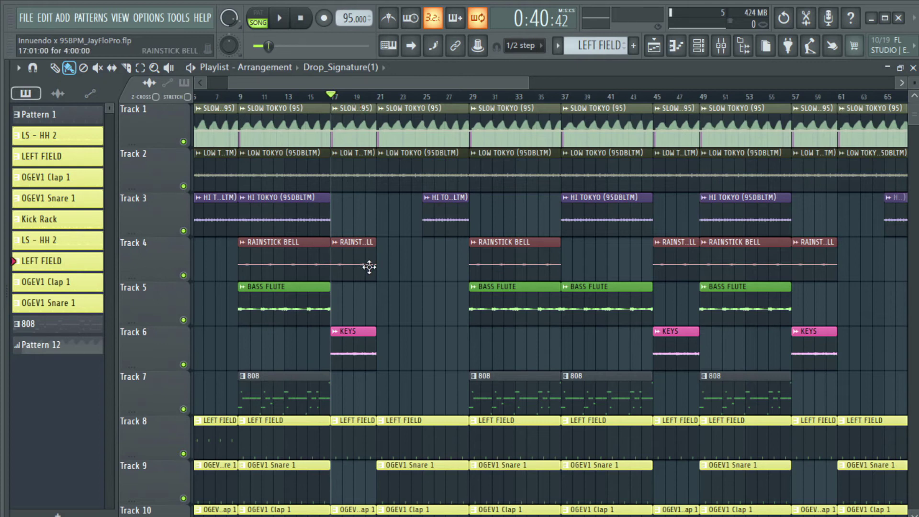
Open the mixer and compare the effect chains on the Kick and 808(C) inserts
{"action": "key", "text": "F9"}
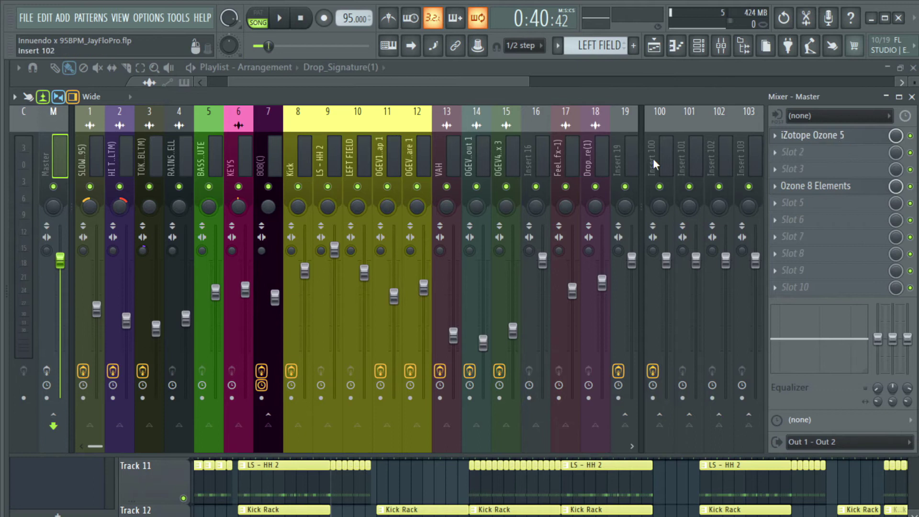
{"action": "left_click", "coordinate": [289, 159]}
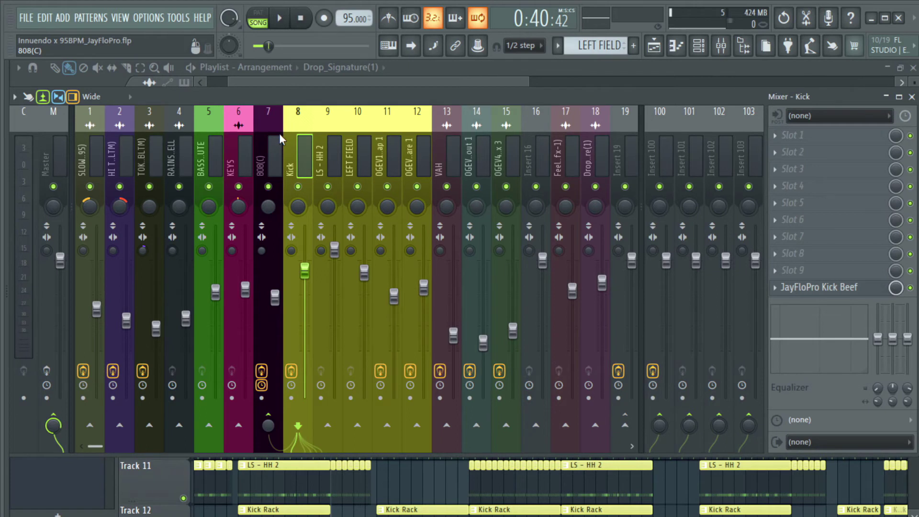
{"action": "left_click", "coordinate": [274, 151]}
{"action": "left_click", "coordinate": [292, 154]}
{"action": "left_click", "coordinate": [274, 152]}
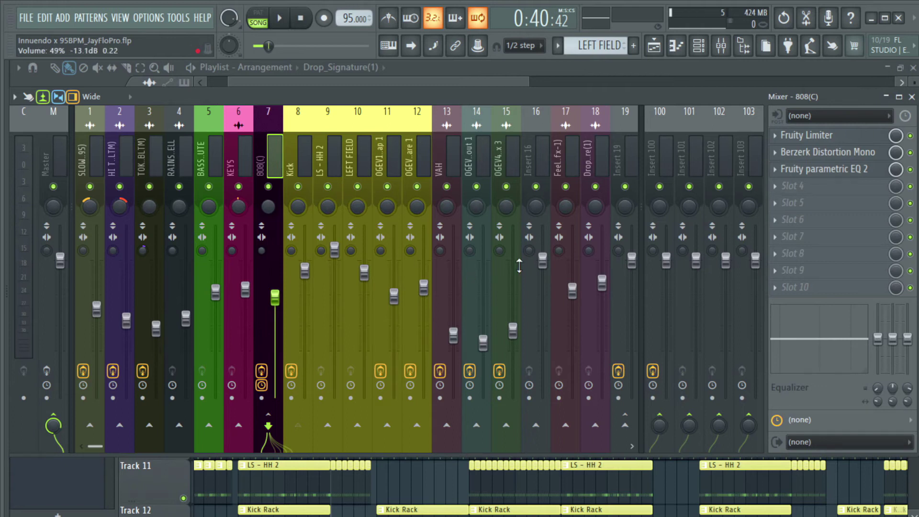
{"action": "left_click", "coordinate": [299, 158]}
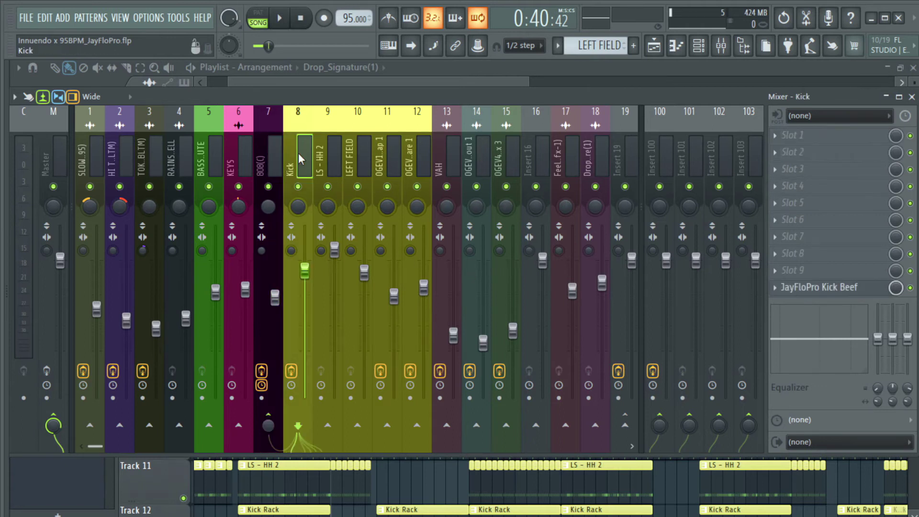
Check the effect slots of the vocal and FX inserts, including VAH, OGEV4 Vox 3, Feel The Flo and Drop_Signature(1)
{"action": "left_click", "coordinate": [555, 154]}
{"action": "left_click", "coordinate": [485, 151]}
{"action": "left_click", "coordinate": [430, 150]}
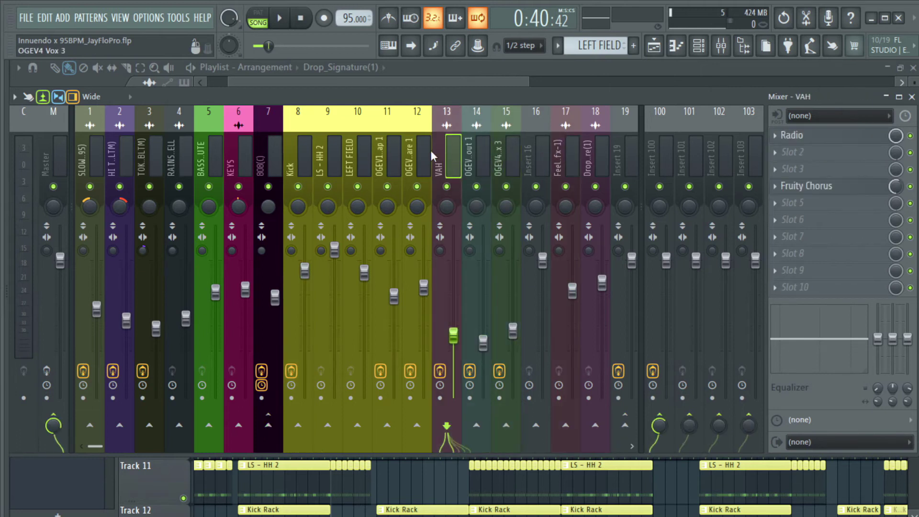
{"action": "left_click", "coordinate": [550, 151]}
{"action": "left_click", "coordinate": [583, 154]}
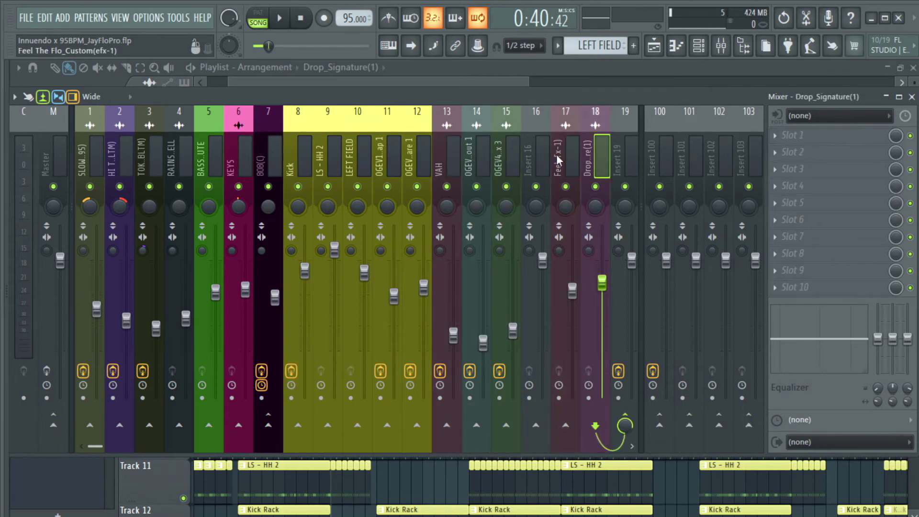
{"action": "left_click", "coordinate": [557, 154]}
{"action": "left_click", "coordinate": [498, 146]}
{"action": "left_click", "coordinate": [590, 151]}
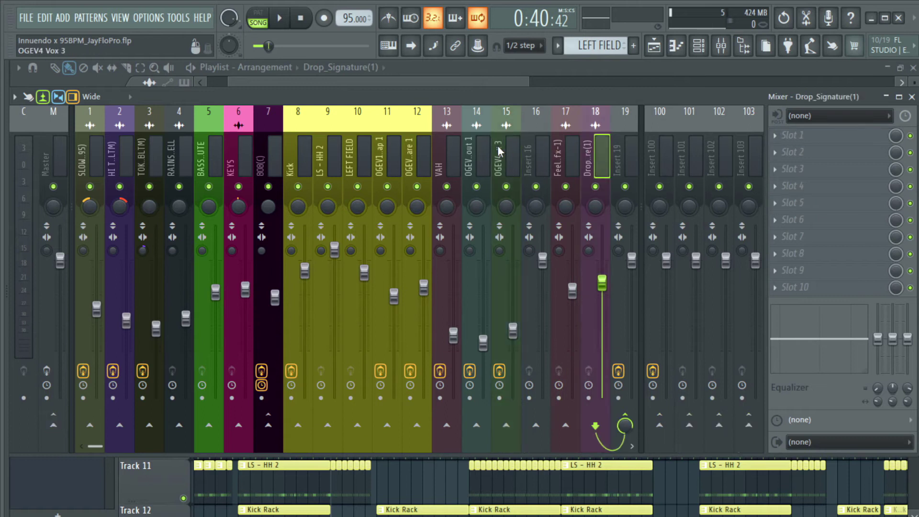
{"action": "left_click", "coordinate": [613, 157]}
Check the effect slots of the drum inserts: OGEV1 Clap 1, LS - HH 2, Kick, LEFT FIELD and OGEV1 Snare 1
{"action": "left_click", "coordinate": [377, 152]}
{"action": "left_click", "coordinate": [311, 148]}
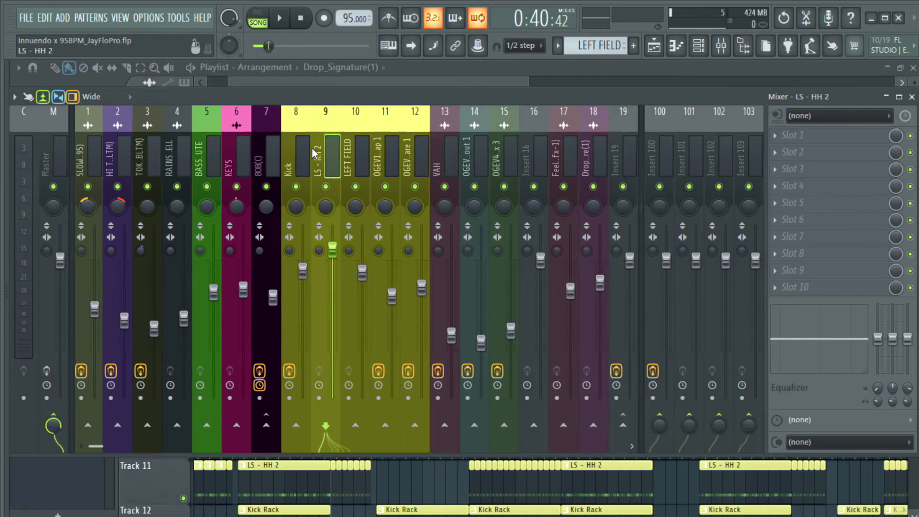
{"action": "left_click", "coordinate": [297, 147]}
{"action": "left_click", "coordinate": [331, 153]}
{"action": "left_click", "coordinate": [355, 155]}
{"action": "left_click", "coordinate": [403, 156]}
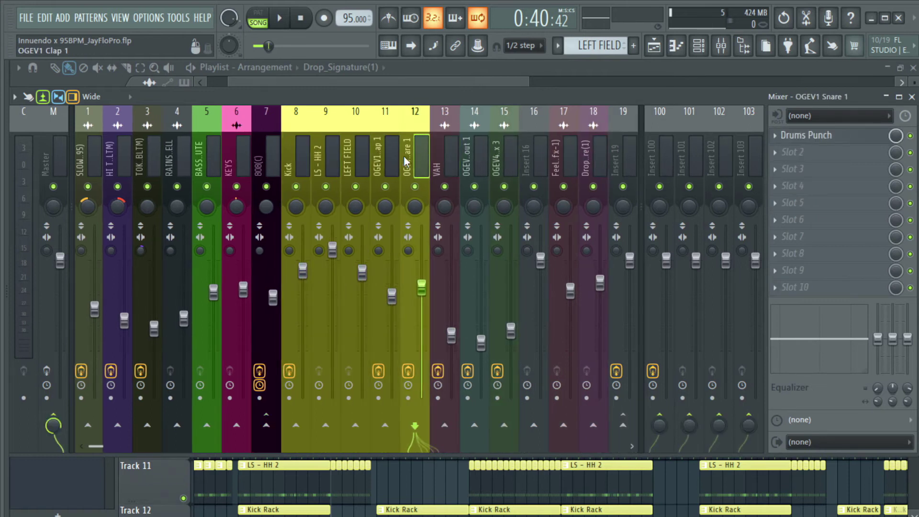
{"action": "left_click", "coordinate": [331, 159]}
{"action": "left_click", "coordinate": [294, 160]}
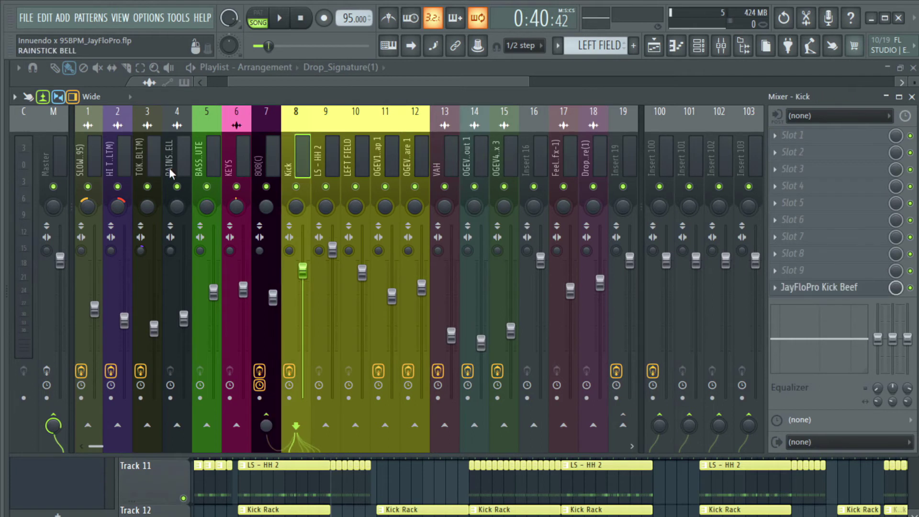
Check the effects on the melody inserts TOKYO, HI TOKYO, RAINSTICK BELL, BASS FLUTE and SLOW TOKYO
{"action": "left_click", "coordinate": [146, 160]}
{"action": "left_click", "coordinate": [108, 156]}
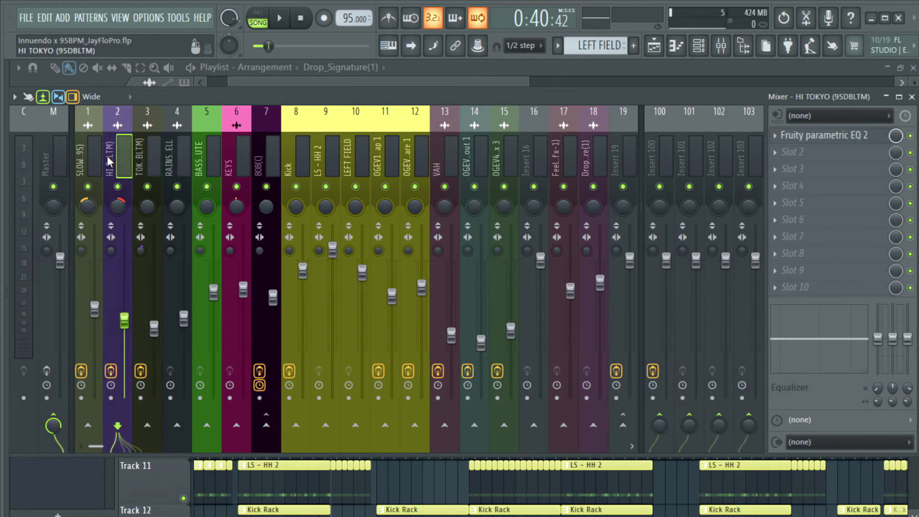
{"action": "left_click", "coordinate": [181, 153]}
{"action": "left_click", "coordinate": [200, 153]}
{"action": "left_click", "coordinate": [168, 151]}
{"action": "left_click", "coordinate": [146, 150]}
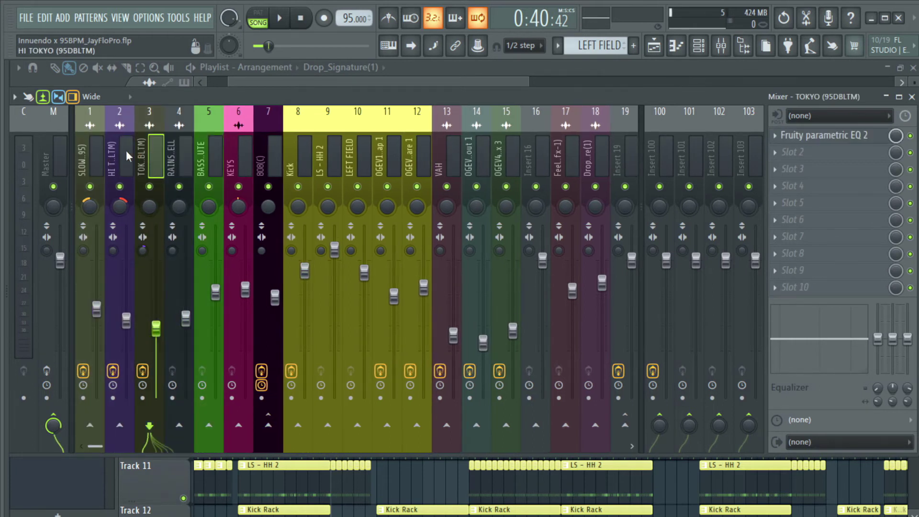
{"action": "left_click", "coordinate": [100, 148]}
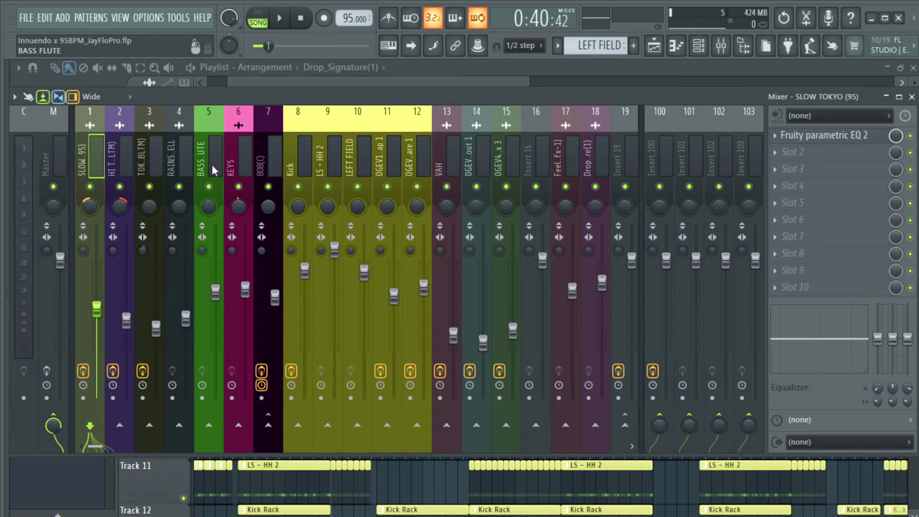
Compare the effect slots of the 808(C) and Kick inserts, checking the Fruity Limiter on the 808(C)
{"action": "left_click", "coordinate": [300, 155]}
{"action": "left_click", "coordinate": [272, 154]}
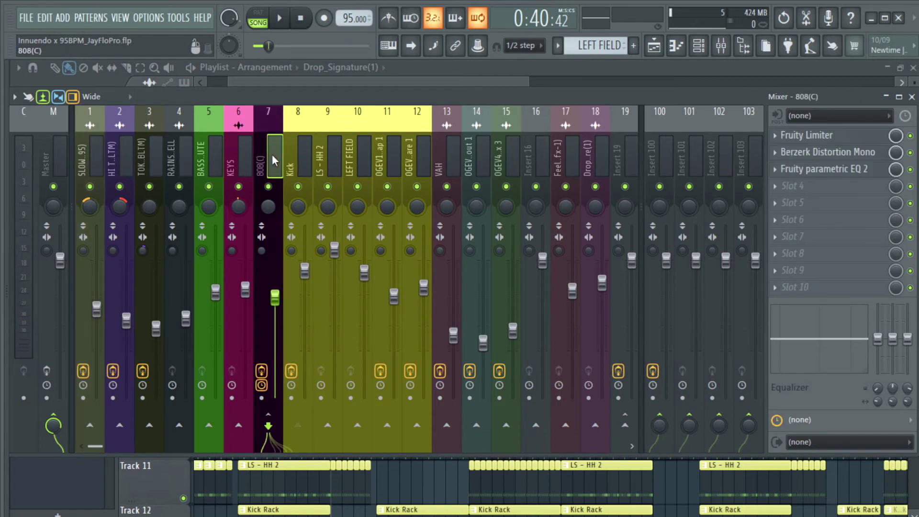
{"action": "left_click", "coordinate": [304, 157]}
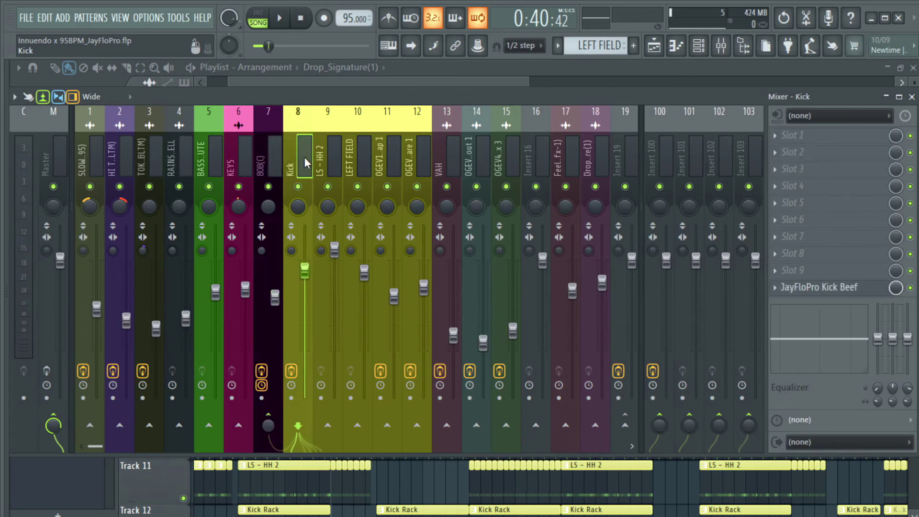
{"action": "left_click", "coordinate": [275, 150]}
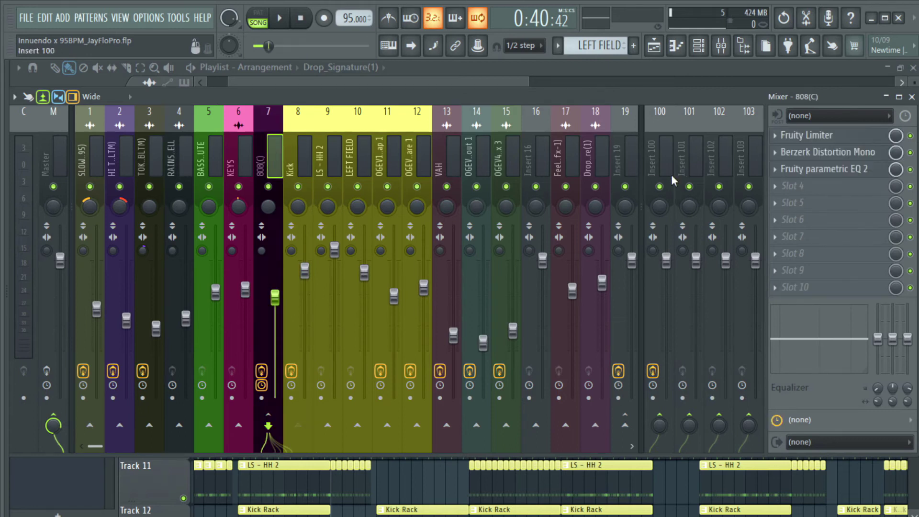
{"action": "mouse_move", "coordinate": [842, 136]}
{"action": "left_mouse_down"}
{"action": "mouse_move", "coordinate": [857, 259]}
{"action": "mouse_move", "coordinate": [846, 276]}
{"action": "mouse_move", "coordinate": [842, 138]}
{"action": "mouse_move", "coordinate": [843, 289]}
{"action": "mouse_move", "coordinate": [842, 140]}
{"action": "left_mouse_up"}
{"action": "left_click", "coordinate": [297, 153]}
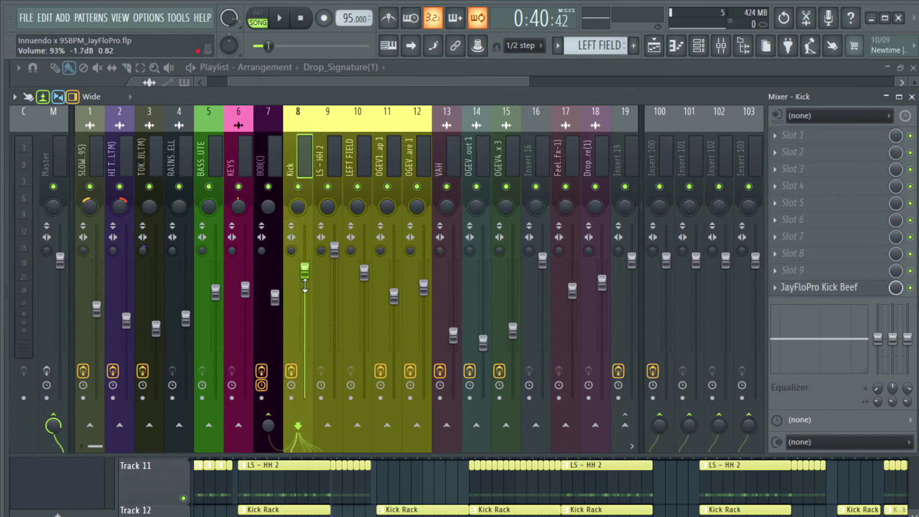
Examine the routing and sidechain options for sending the Kick insert to the 808(C) track
{"action": "right_click", "coordinate": [271, 423]}
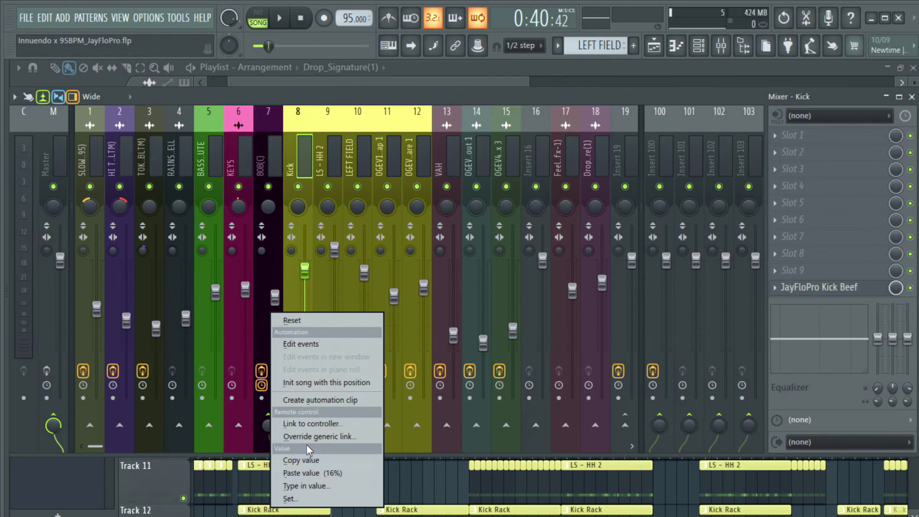
{"action": "right_click", "coordinate": [267, 424]}
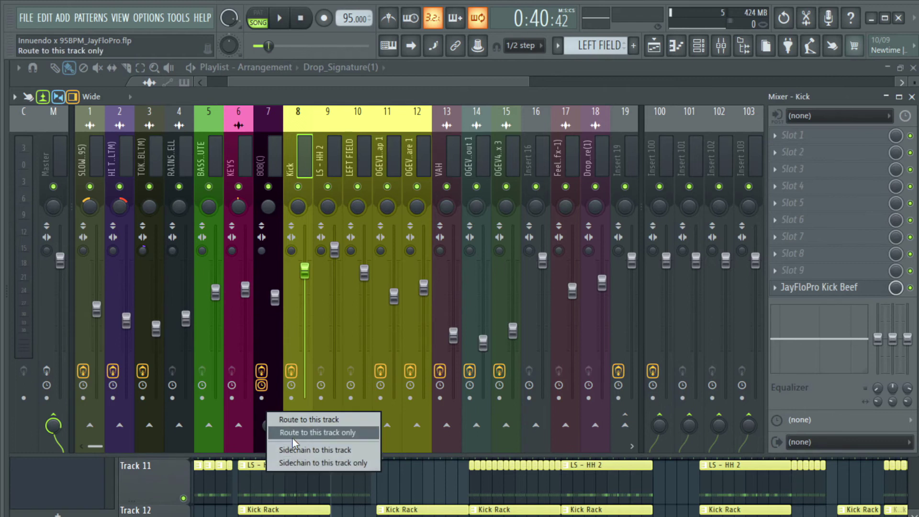
{"action": "left_click", "coordinate": [278, 143]}
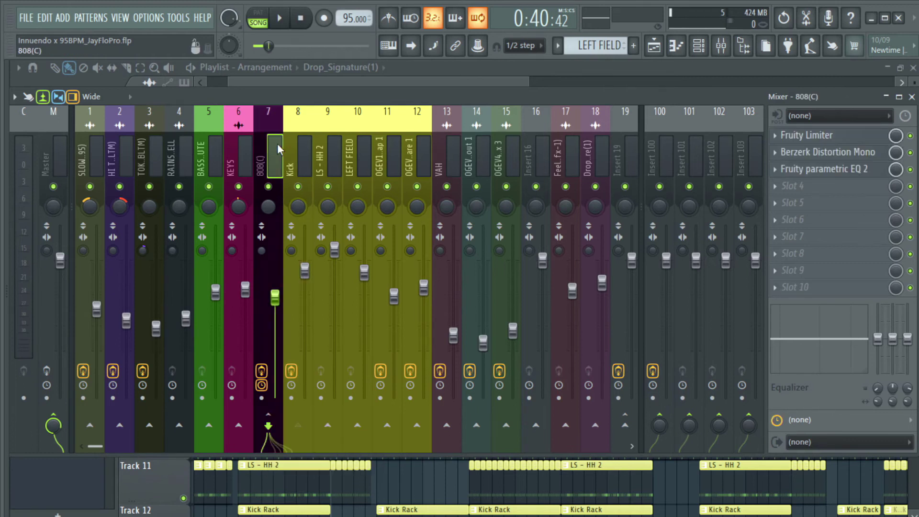
{"action": "left_click", "coordinate": [287, 157]}
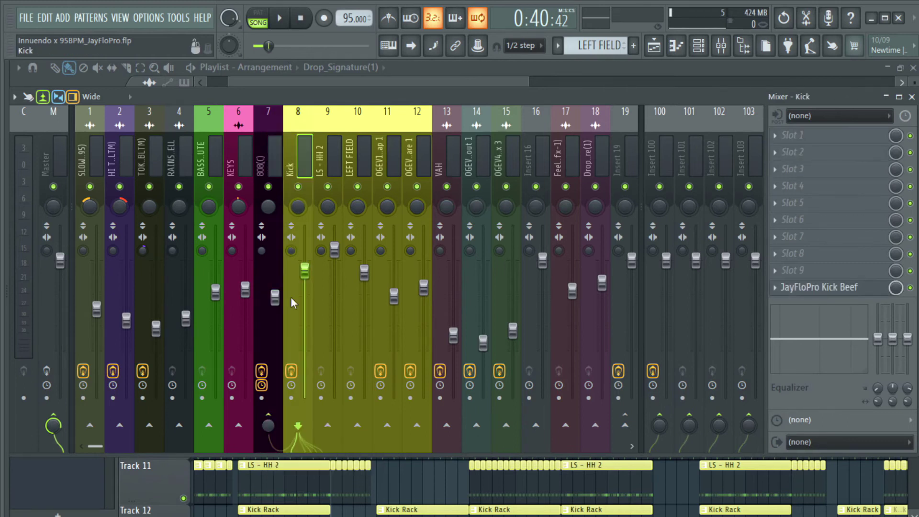
{"action": "right_click", "coordinate": [268, 430]}
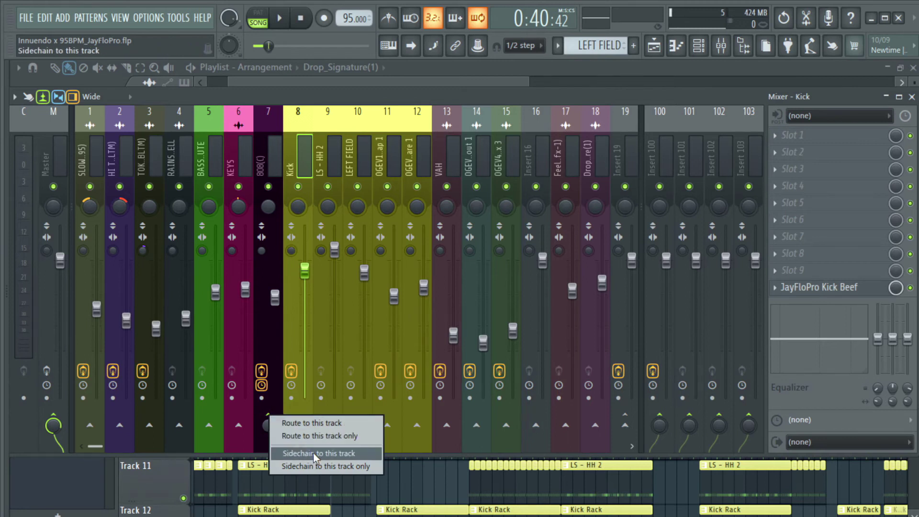
Alternate between the 808(C) and Kick inserts to review the Kick's sidechain send into the 808(C)
{"action": "left_click", "coordinate": [268, 154]}
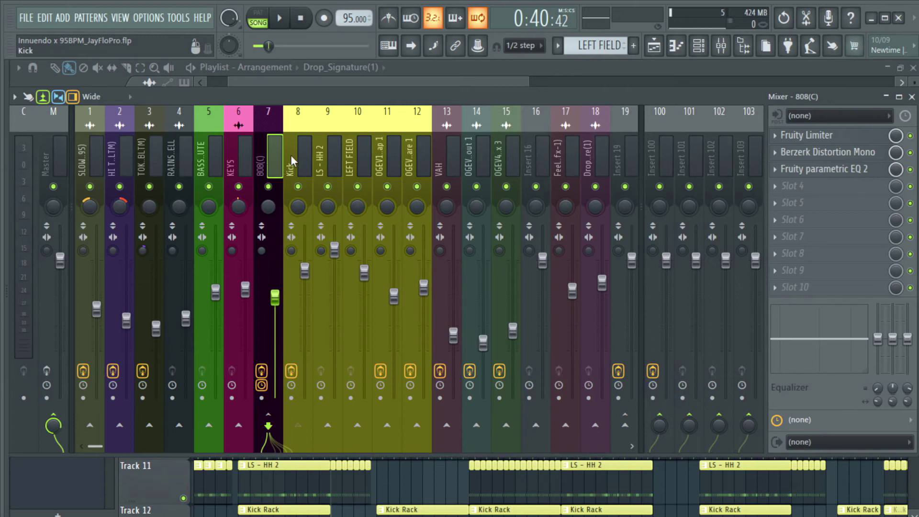
{"action": "left_click", "coordinate": [291, 154]}
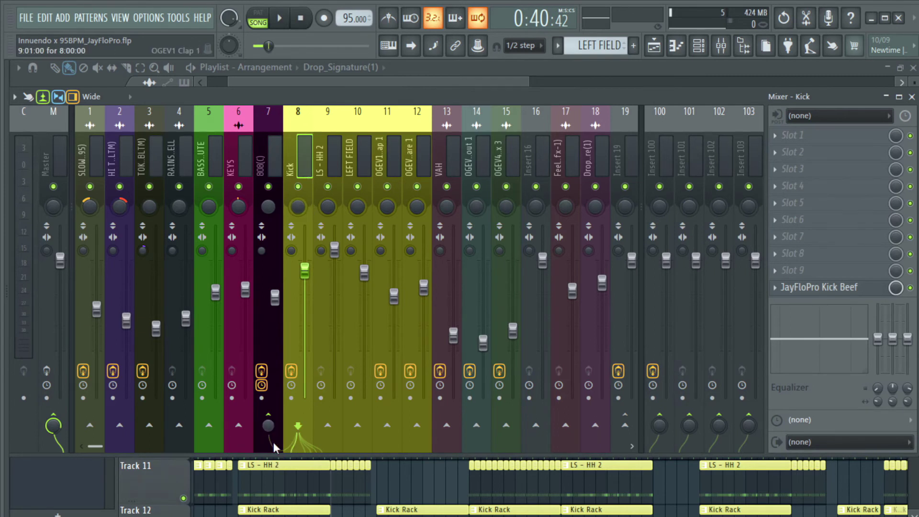
{"action": "left_click", "coordinate": [274, 153]}
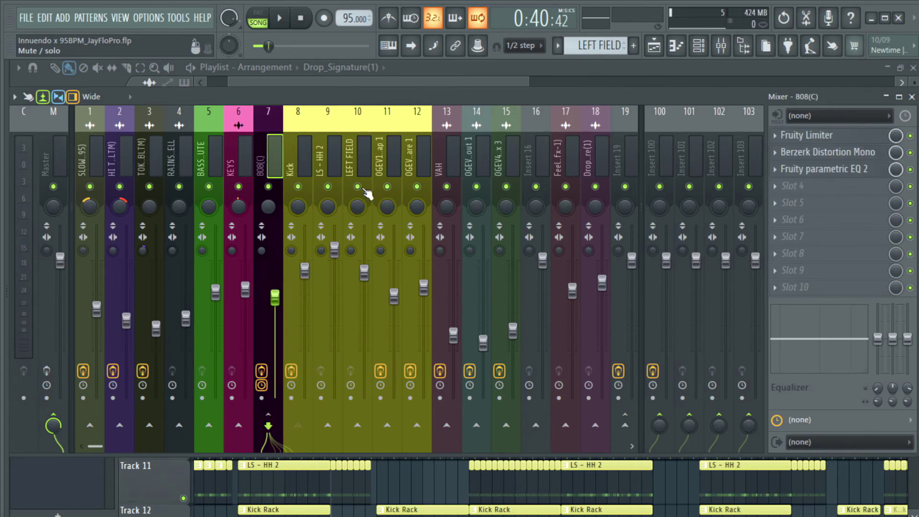
{"action": "left_click", "coordinate": [290, 163]}
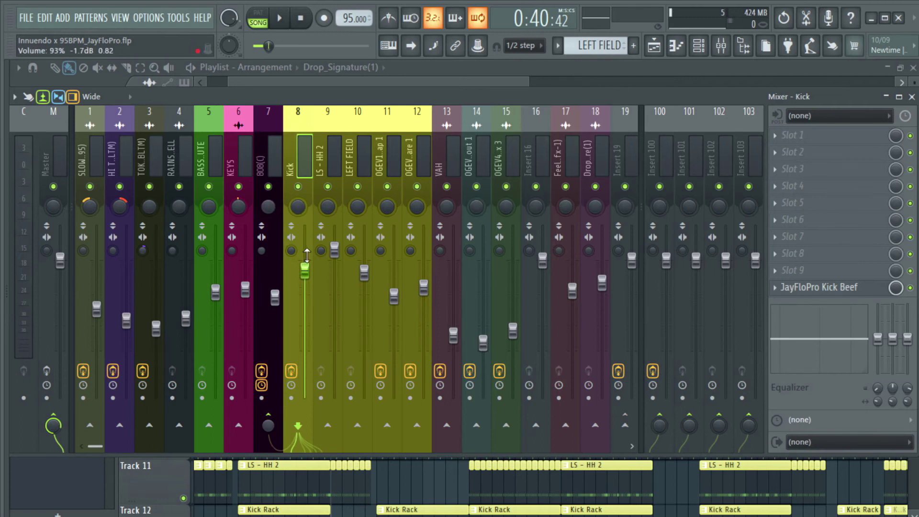
{"action": "left_click", "coordinate": [277, 141]}
{"action": "left_click", "coordinate": [293, 157]}
{"action": "left_click", "coordinate": [267, 162]}
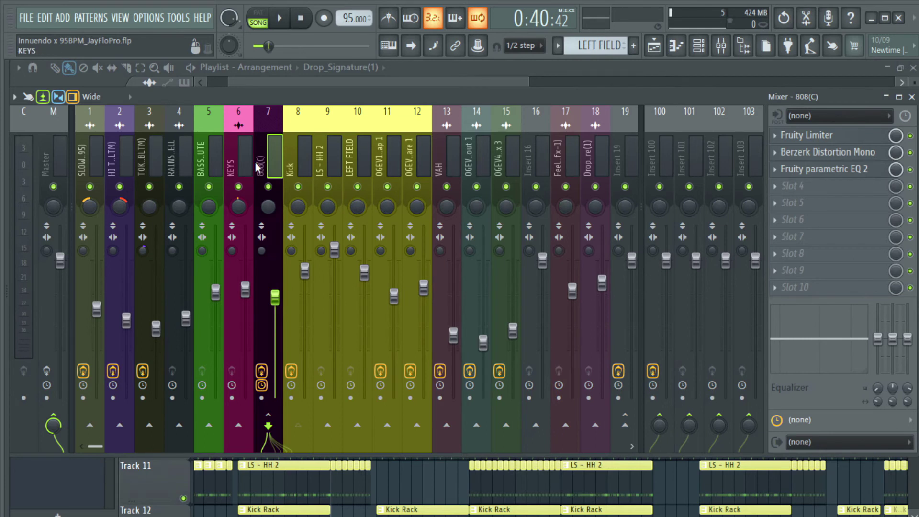
{"action": "left_click", "coordinate": [295, 160]}
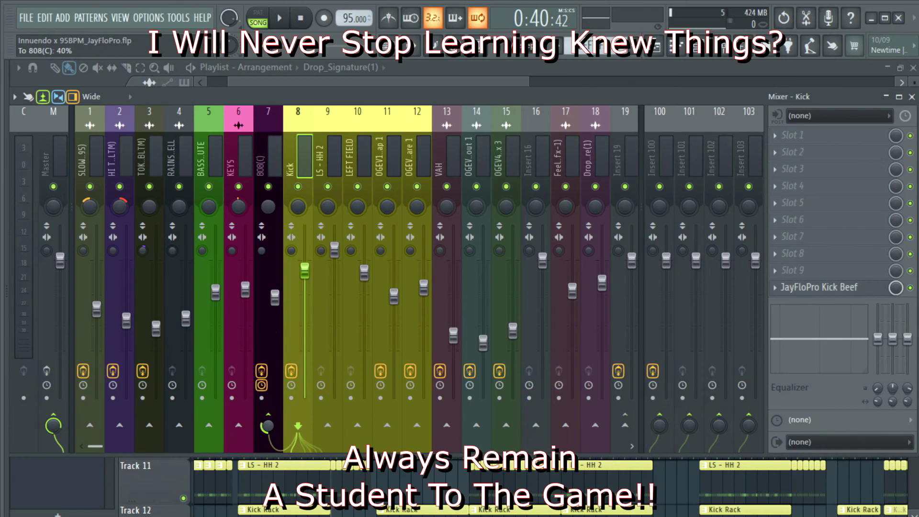
Open the Fruity Limiter on the 808(C) insert and reposition its window over the mixer
{"action": "left_click", "coordinate": [276, 149]}
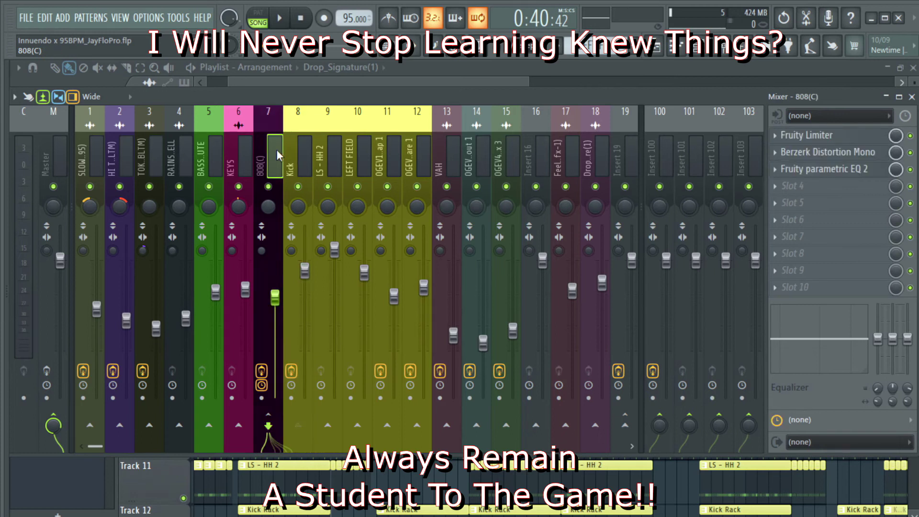
{"action": "left_click", "coordinate": [838, 139]}
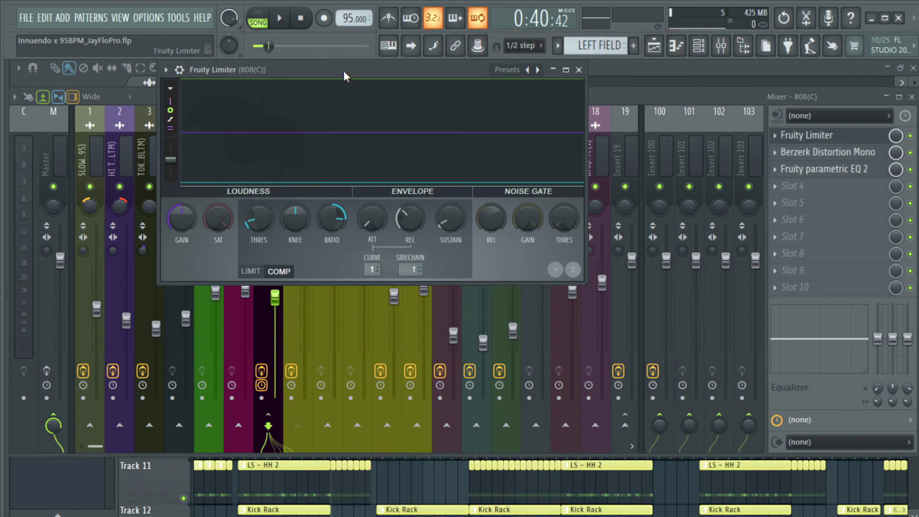
{"action": "left_click_drag", "start_coordinate": [344, 72], "coordinate": [365, 147]}
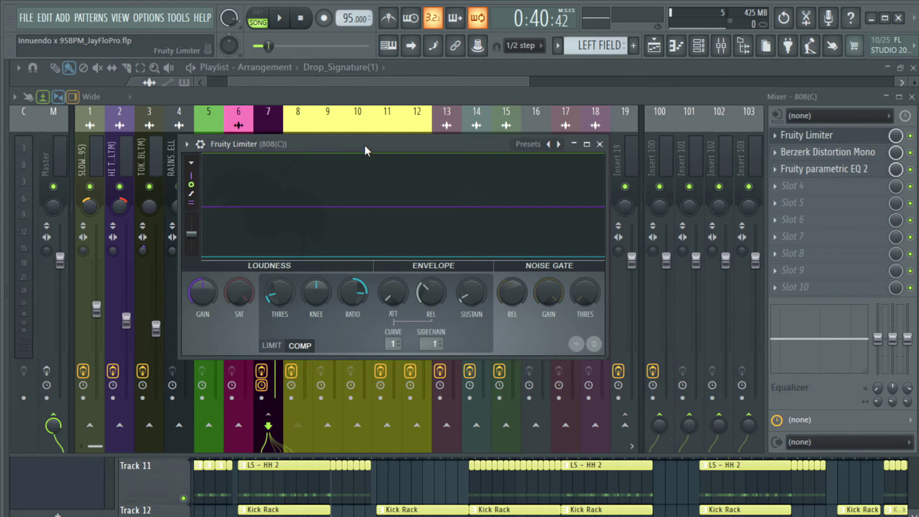
{"action": "left_click_drag", "start_coordinate": [368, 143], "coordinate": [483, 172]}
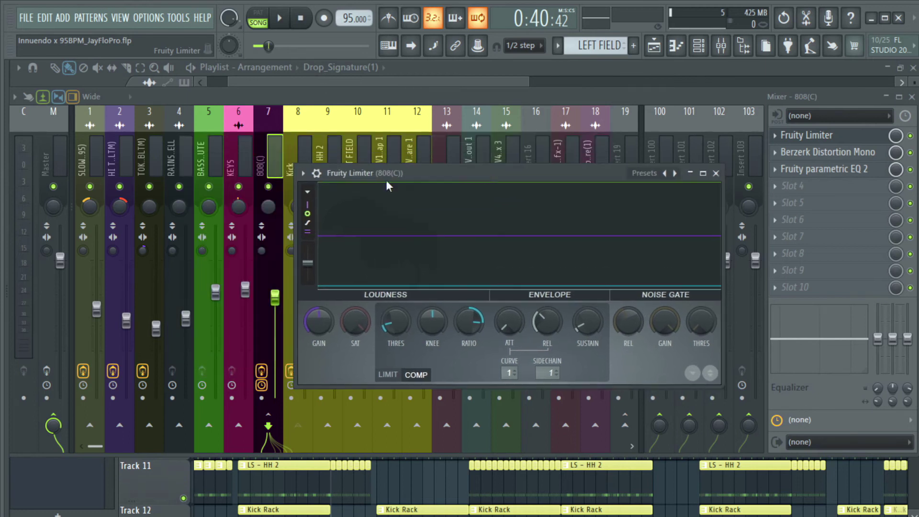
{"action": "left_click_drag", "start_coordinate": [571, 184], "coordinate": [468, 191]}
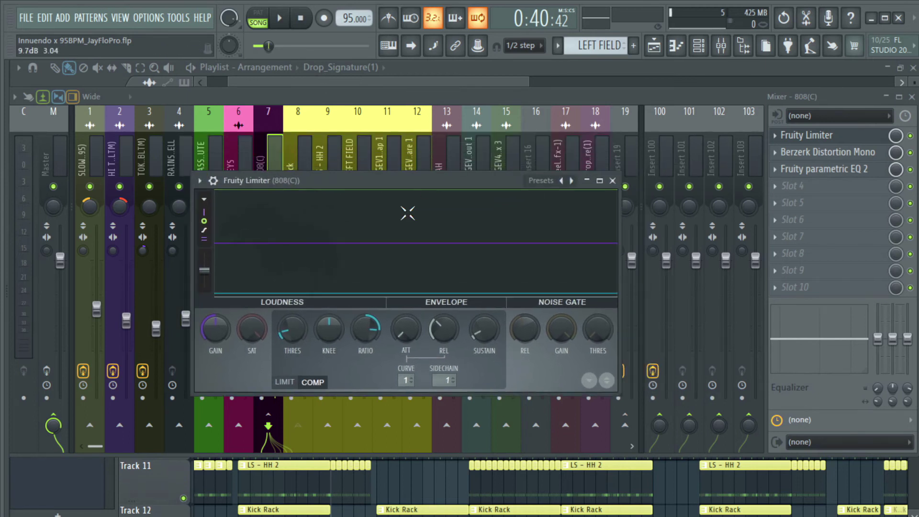
Compare the Fruity Limiter's limiter and compressor controls, finishing in compressor mode
{"action": "left_click", "coordinate": [290, 381]}
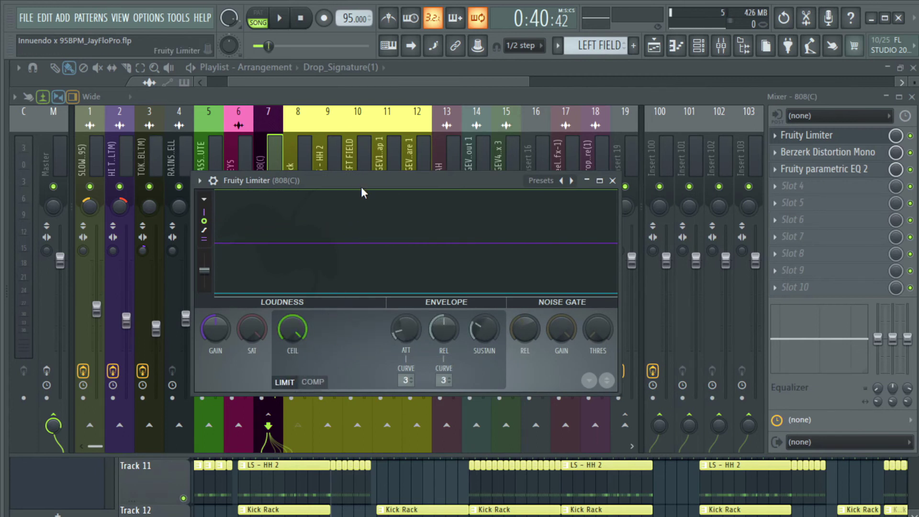
{"action": "left_click_drag", "start_coordinate": [360, 182], "coordinate": [383, 207]}
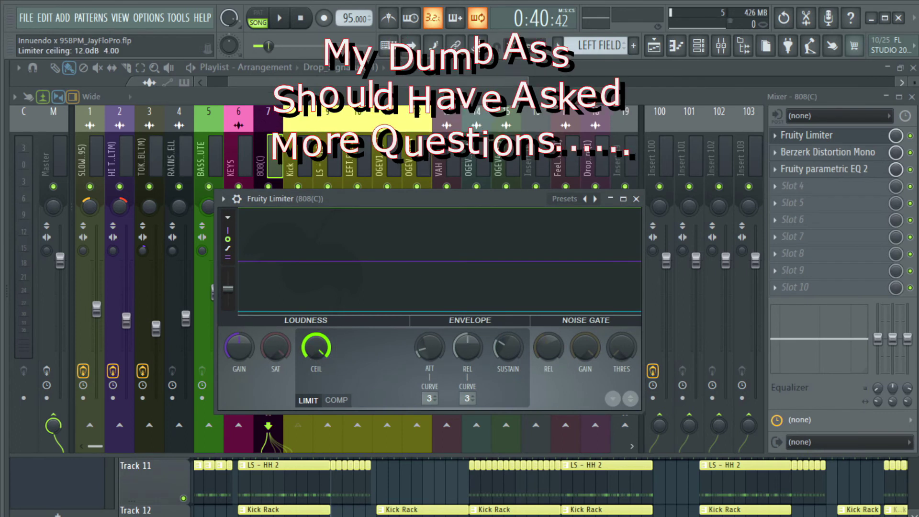
{"action": "left_click", "coordinate": [343, 400]}
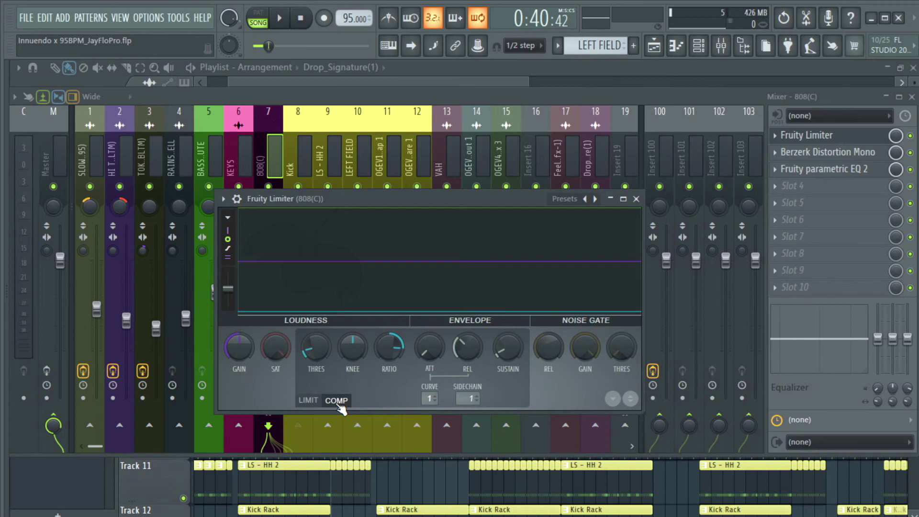
{"action": "left_click", "coordinate": [308, 399]}
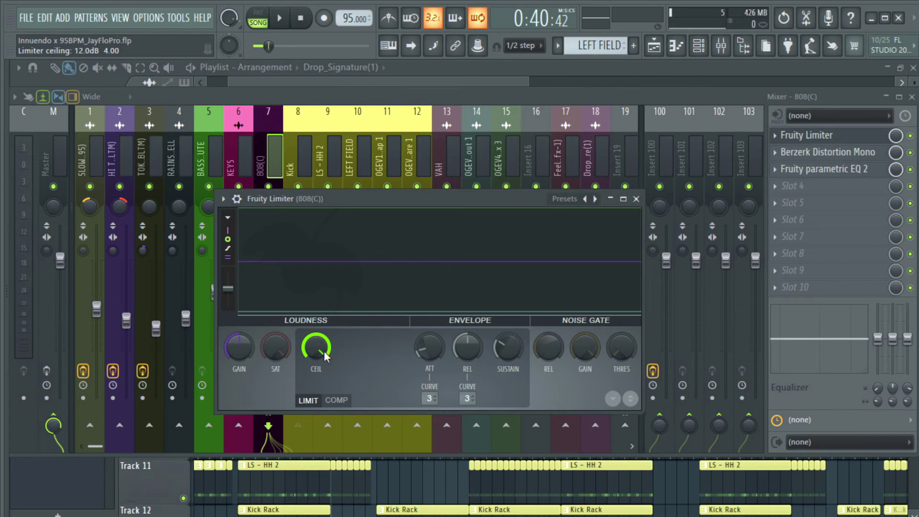
{"action": "left_click", "coordinate": [346, 403]}
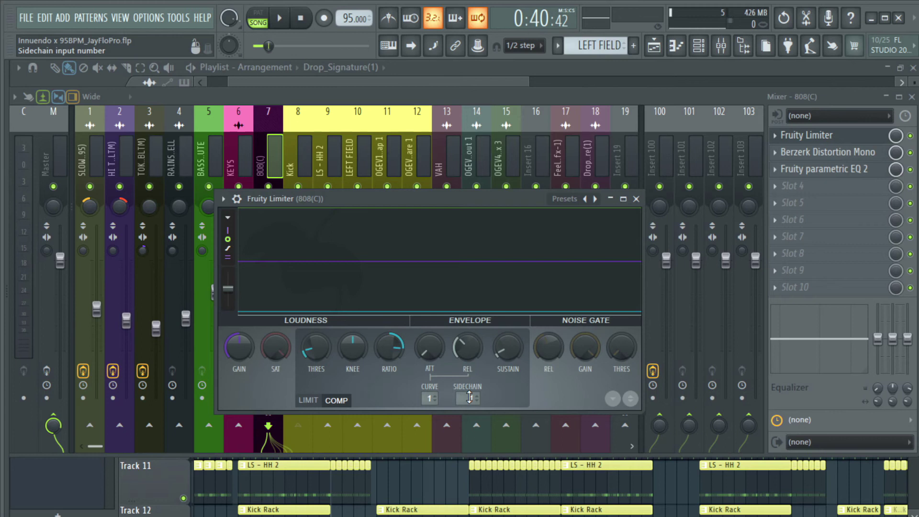
Set the 808(C) compressor's sidechain input to Kick
{"action": "left_click_drag", "start_coordinate": [398, 198], "coordinate": [422, 159]}
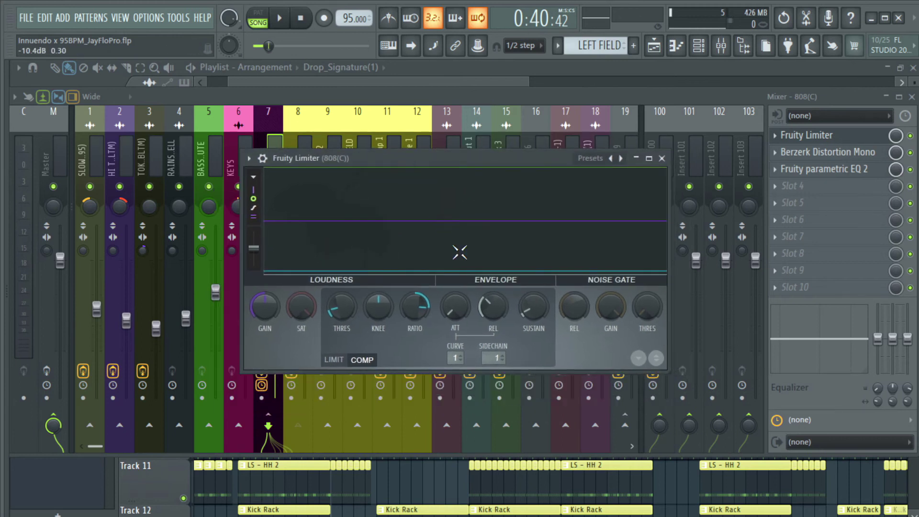
{"action": "left_click", "coordinate": [489, 357]}
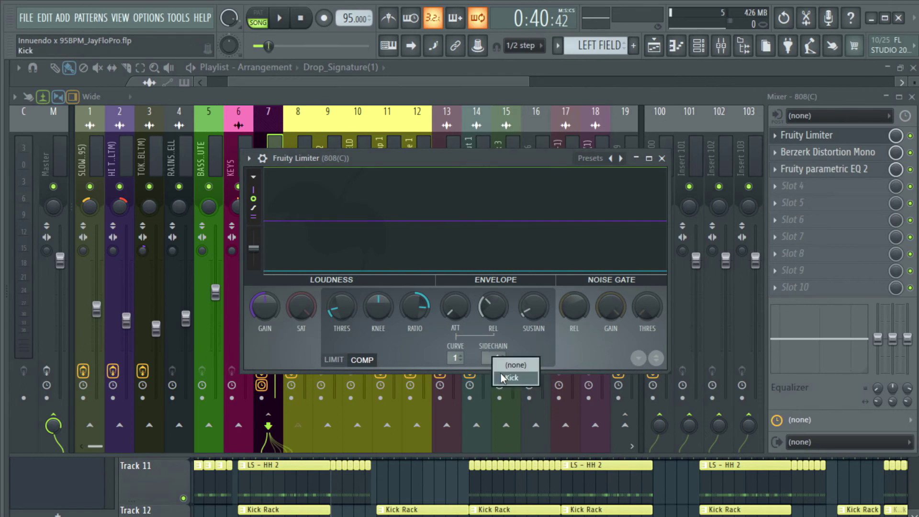
{"action": "left_click", "coordinate": [512, 378]}
{"action": "left_click", "coordinate": [495, 358]}
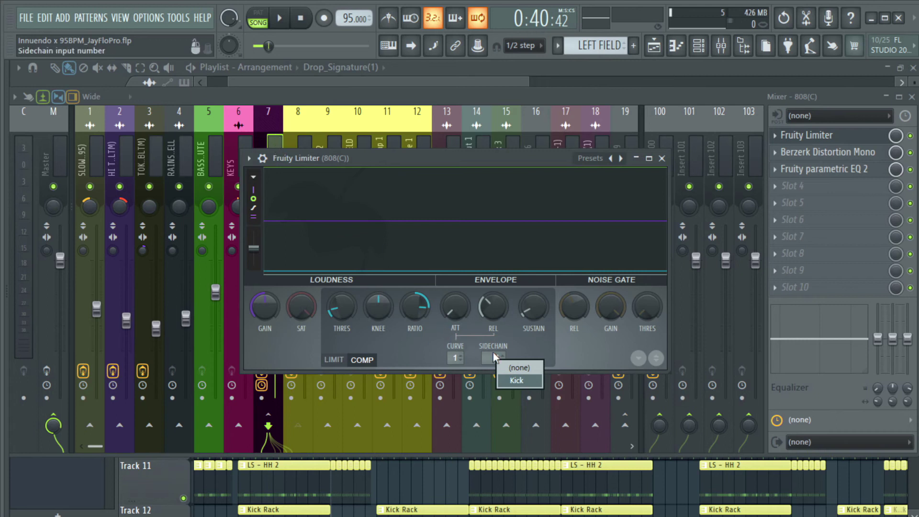
{"action": "left_click_drag", "start_coordinate": [422, 158], "coordinate": [445, 144]}
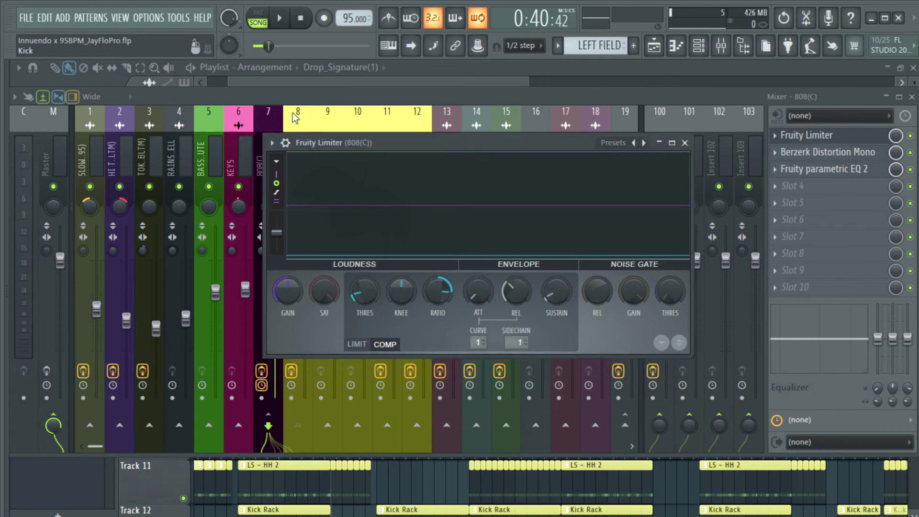
{"action": "left_click", "coordinate": [517, 342]}
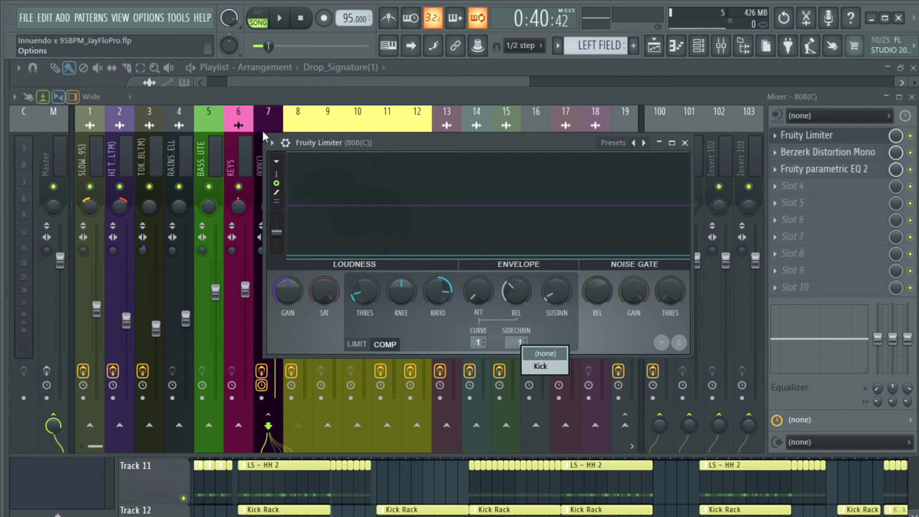
{"action": "left_click", "coordinate": [542, 367]}
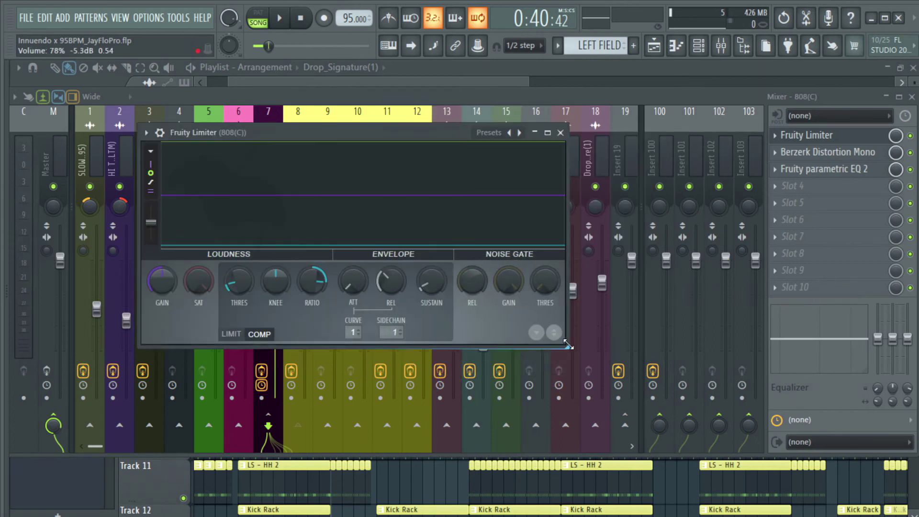
Enlarge and reposition the Fruity Limiter window, raise the compressor ratio and lower its threshold to -44.0 dB
{"action": "left_click_drag", "start_coordinate": [568, 344], "coordinate": [768, 462]}
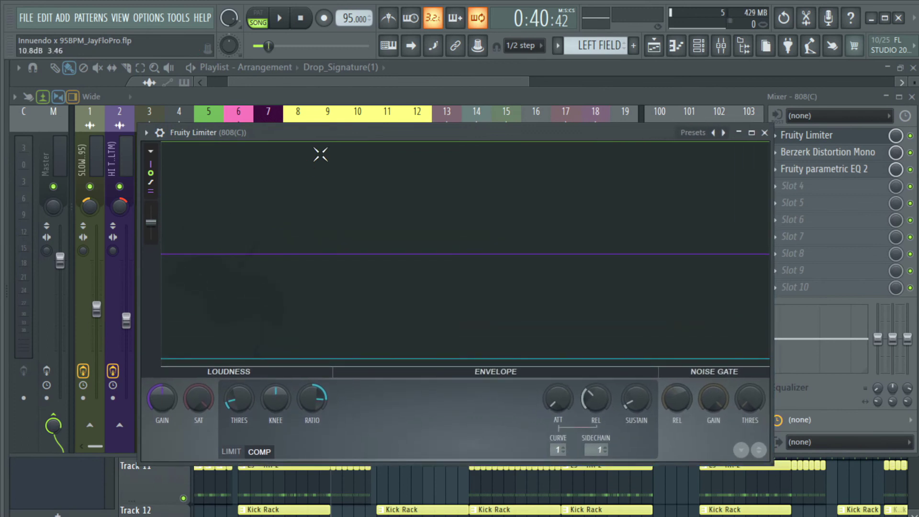
{"action": "left_click_drag", "start_coordinate": [325, 133], "coordinate": [269, 89]}
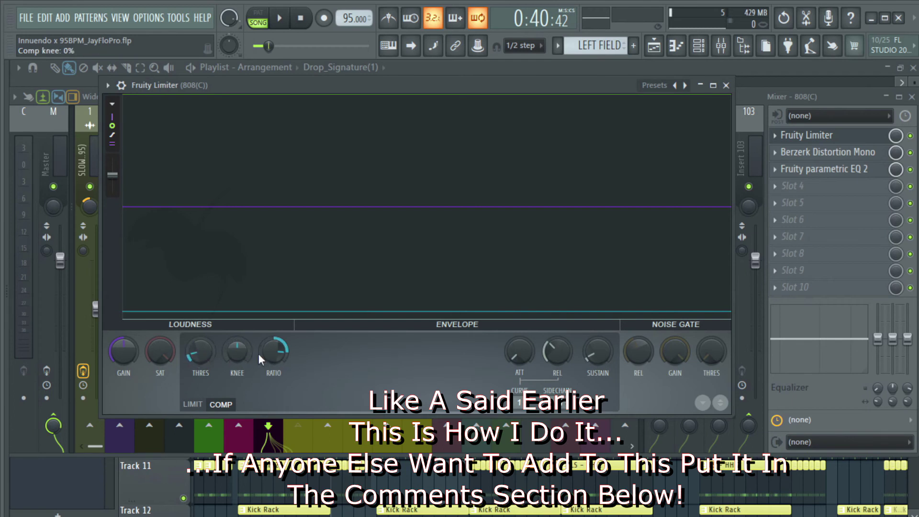
{"action": "left_click_drag", "start_coordinate": [273, 352], "coordinate": [273, 342]}
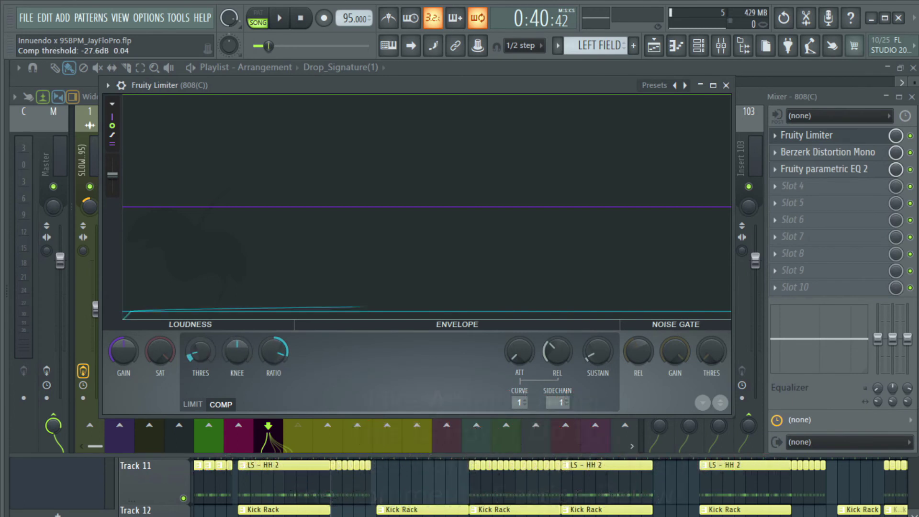
{"action": "left_click_drag", "start_coordinate": [200, 352], "coordinate": [200, 361]}
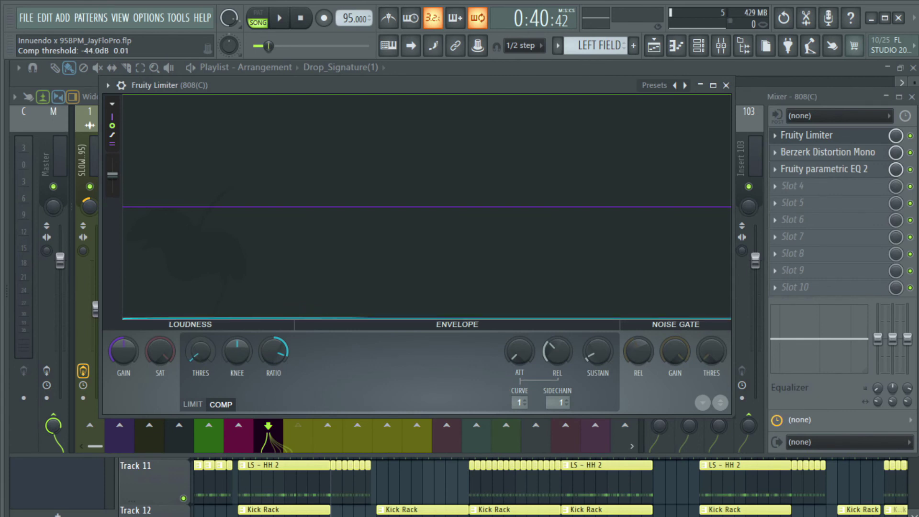
Play the song, bring the playlist into view and move playback to bar 9, where the 808 pattern starts
{"action": "key", "text": "space"}
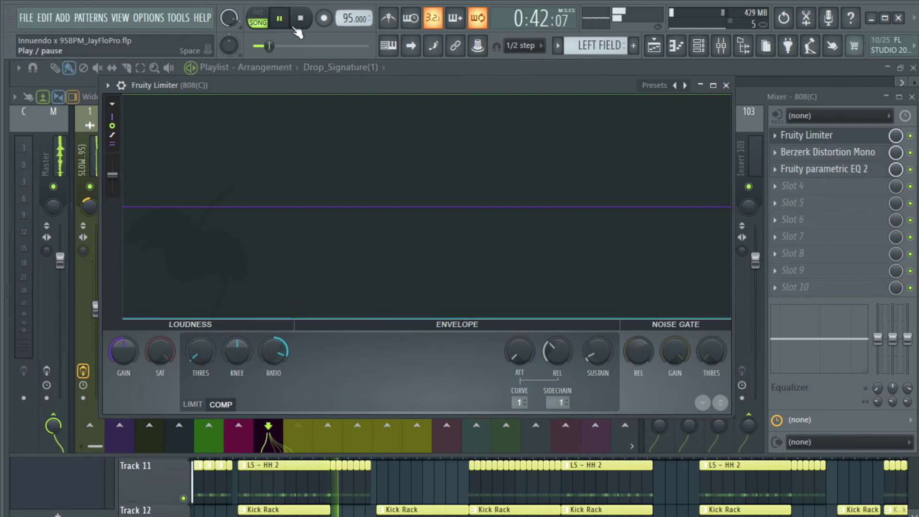
{"action": "left_click", "coordinate": [760, 63]}
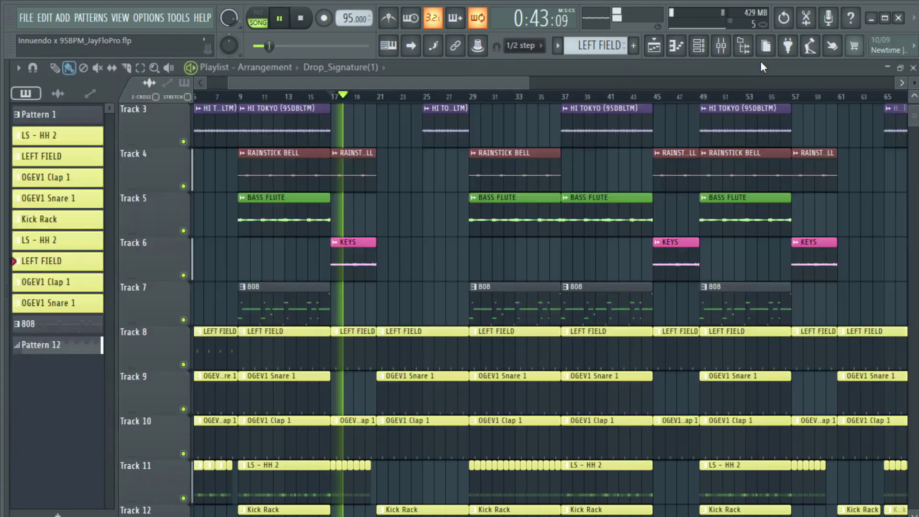
{"action": "left_click", "coordinate": [264, 67]}
{"action": "left_click", "coordinate": [378, 81]}
{"action": "scroll", "coordinate": [378, 80], "scroll_direction": "left", "scroll_amount": 4}
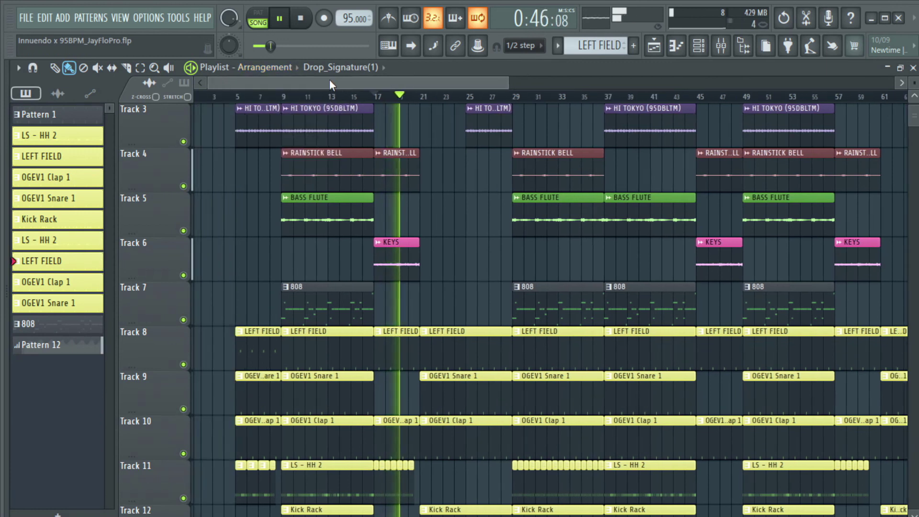
{"action": "left_click", "coordinate": [290, 96]}
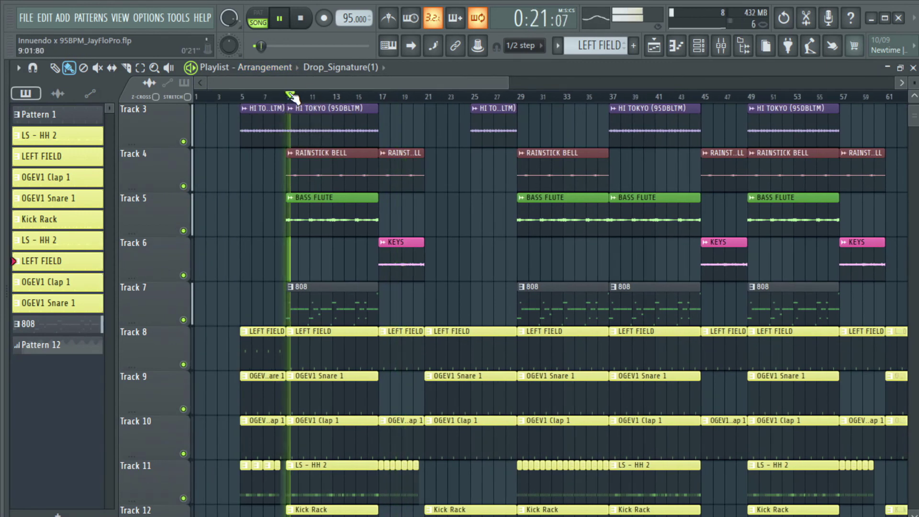
{"action": "left_click", "coordinate": [288, 96]}
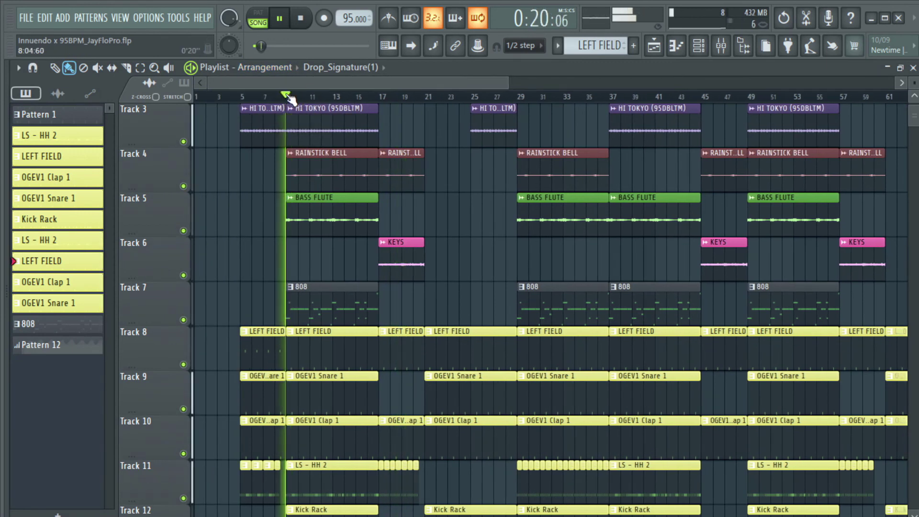
Reopen the mixer and the Fruity Limiter on the 808(C) insert, and reposition the limiter window over the mixer
{"action": "left_click", "coordinate": [721, 46]}
{"action": "left_click", "coordinate": [805, 135]}
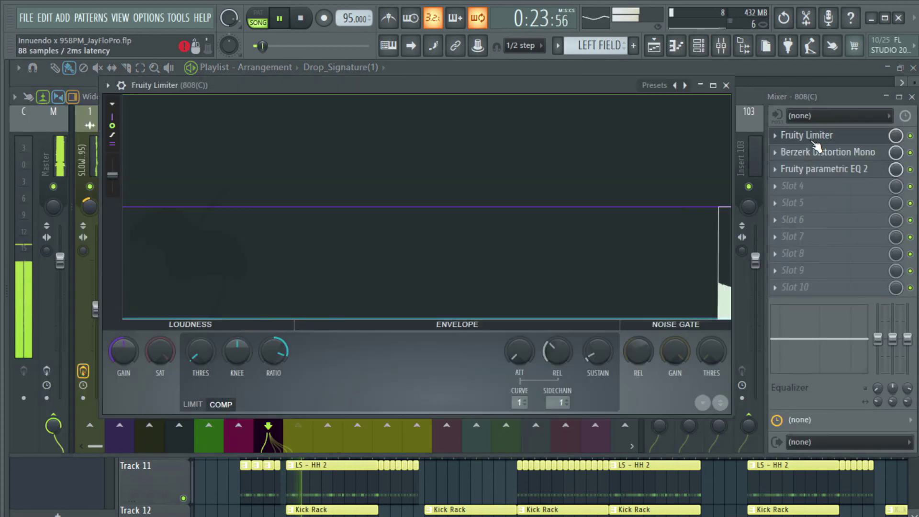
{"action": "left_click_drag", "start_coordinate": [350, 87], "coordinate": [303, 116]}
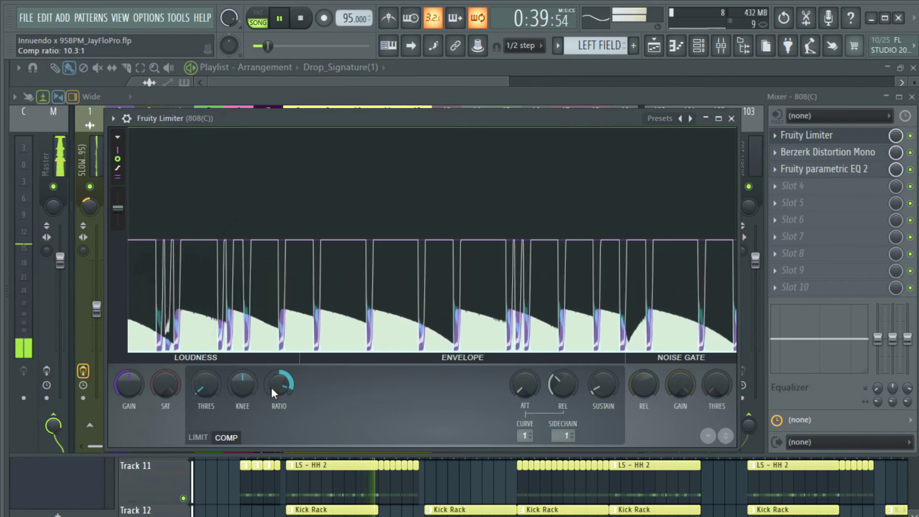
Lower the 808(C) compressor ratio past 7.1:1 and raise its threshold to just above -22.9 dB during playback
{"action": "scroll", "coordinate": [272, 386], "scroll_direction": "down", "scroll_amount": 3}
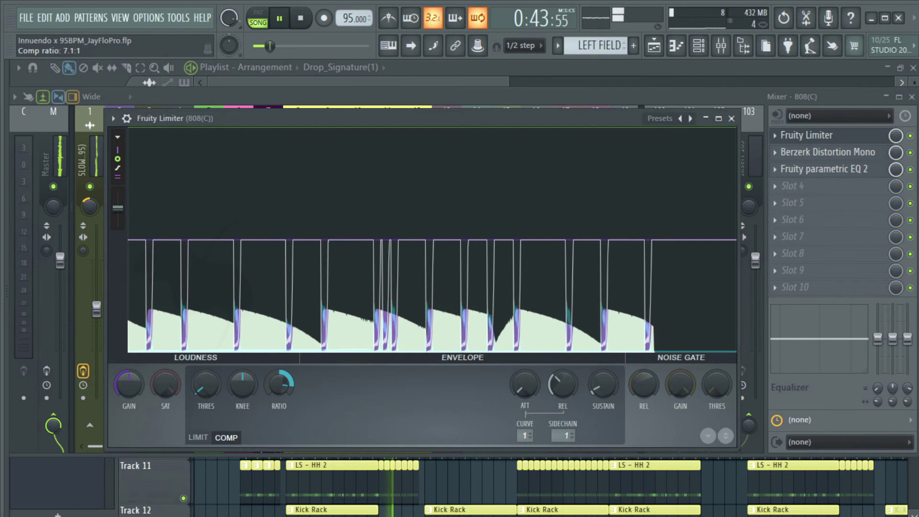
{"action": "scroll", "coordinate": [206, 385], "scroll_direction": "down", "scroll_amount": 1}
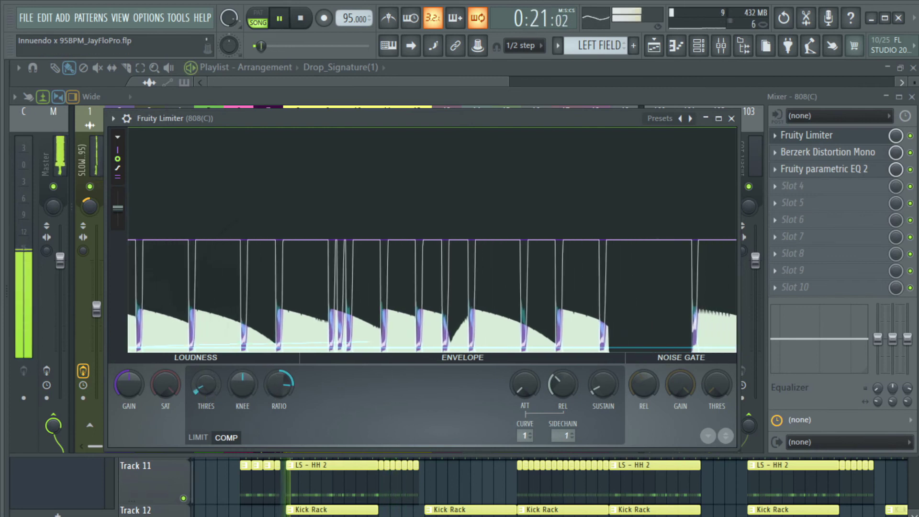
{"action": "scroll", "coordinate": [206, 384], "scroll_direction": "up", "scroll_amount": 2}
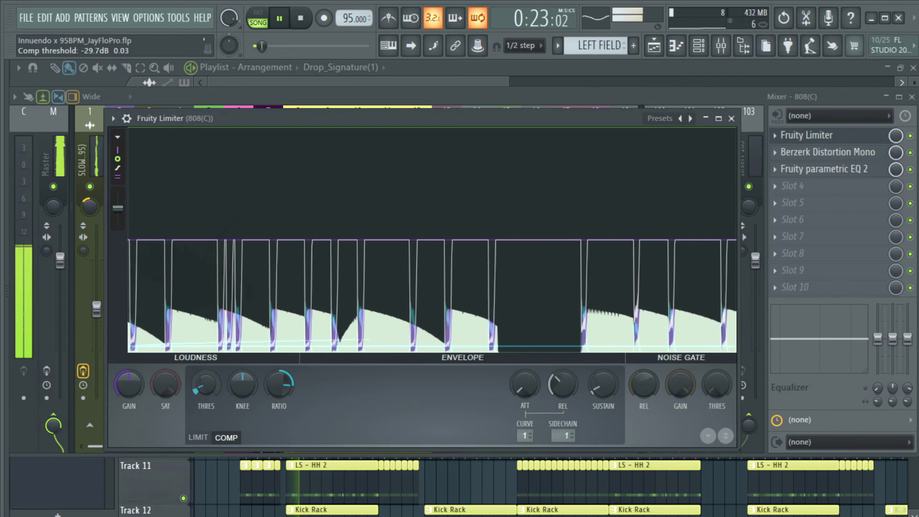
{"action": "scroll", "coordinate": [206, 385], "scroll_direction": "up", "scroll_amount": 2}
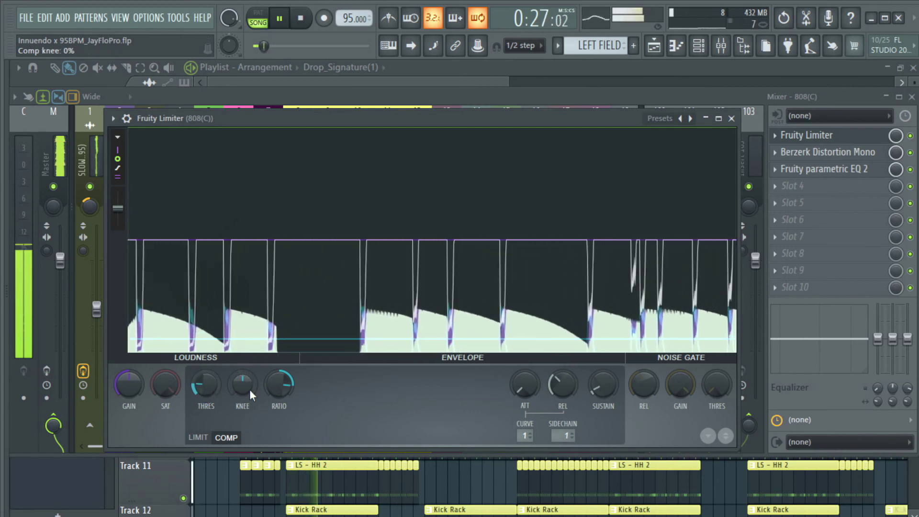
{"action": "scroll", "coordinate": [279, 384], "scroll_direction": "down", "scroll_amount": 2}
{"action": "scroll", "coordinate": [281, 384], "scroll_direction": "down", "scroll_amount": 2}
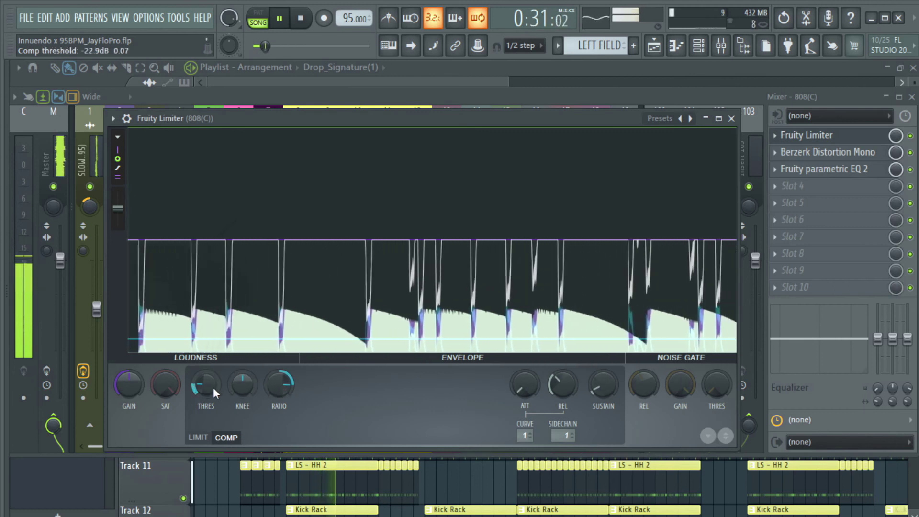
{"action": "left_click_drag", "start_coordinate": [214, 386], "coordinate": [213, 383]}
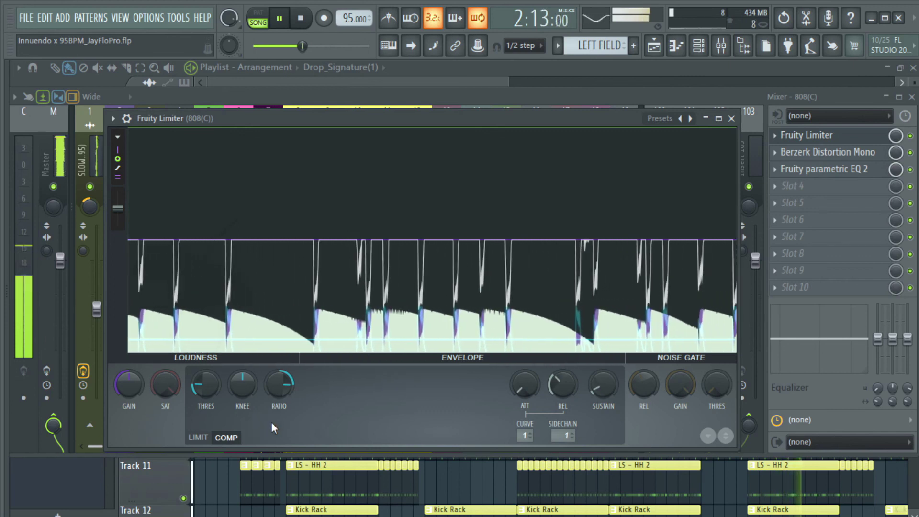
{"action": "scroll", "coordinate": [189, 398], "scroll_direction": "down", "scroll_amount": 3}
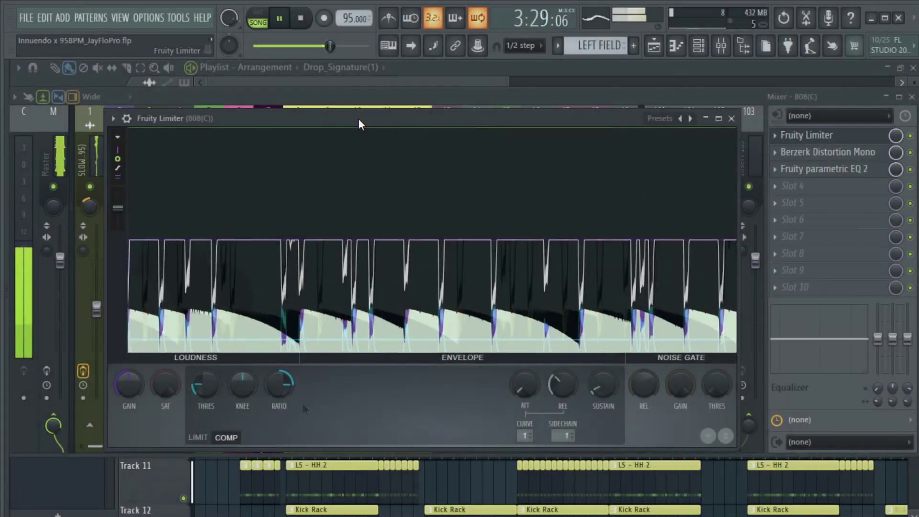
Reposition the Fruity Limiter window over the mixer, stop the song and restart playback from bar 9
{"action": "left_click_drag", "start_coordinate": [358, 123], "coordinate": [432, 84]}
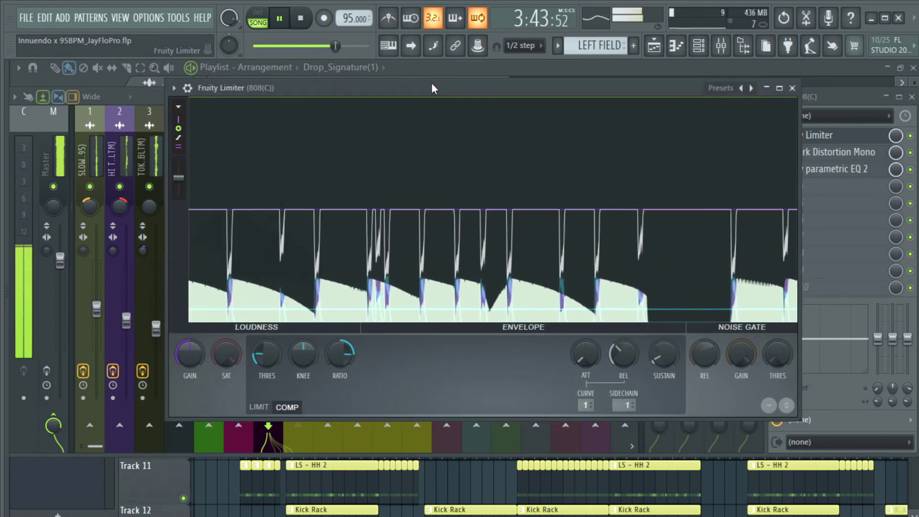
{"action": "key", "text": "space"}
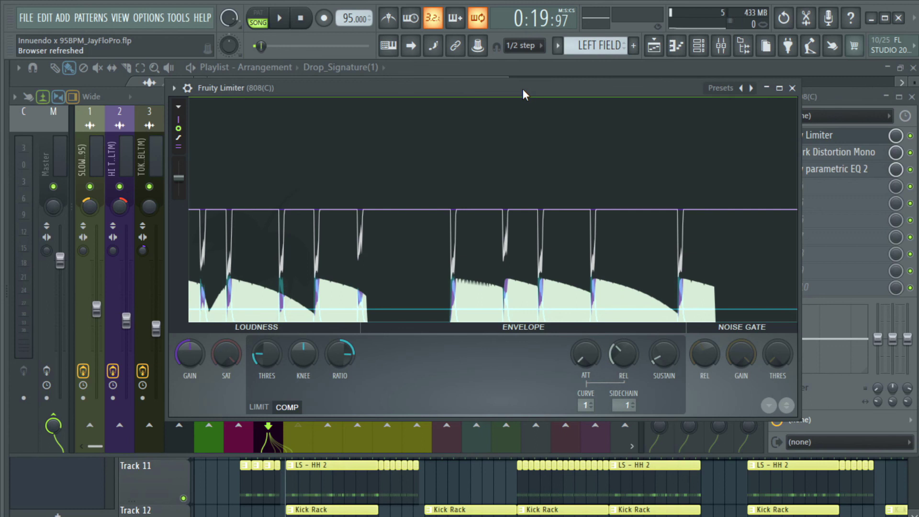
{"action": "key", "text": "space"}
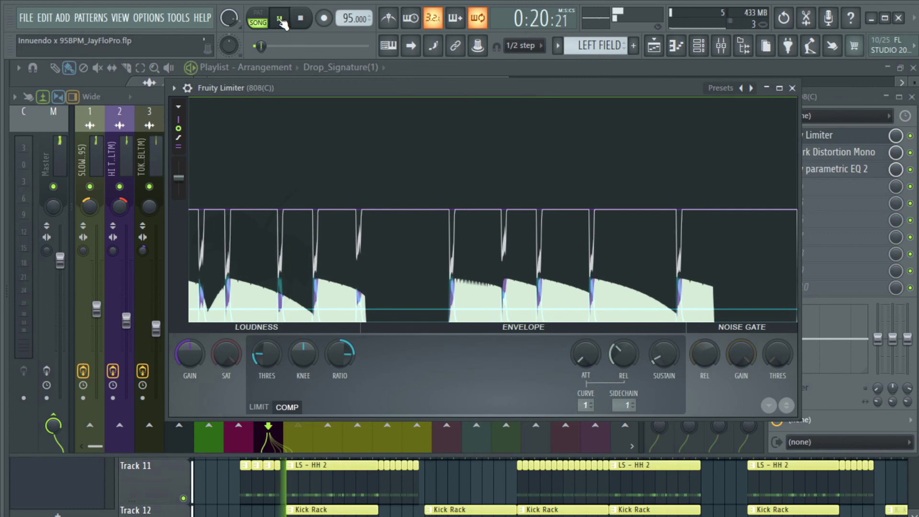